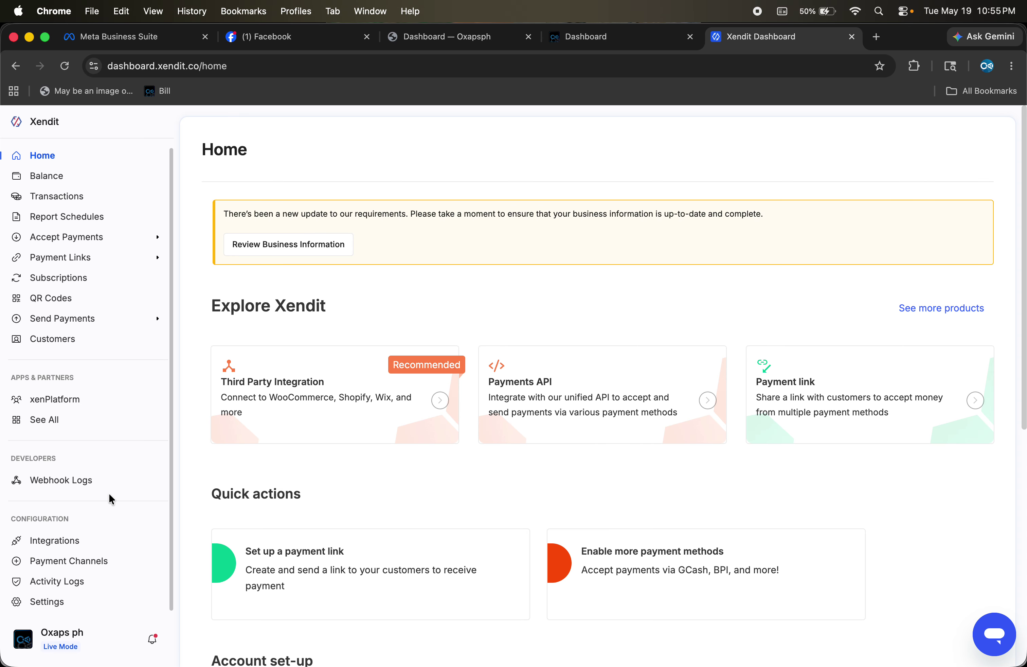
Go to Settings > API keys and start generating a new secret key.
{"action": "left_click", "coordinate": [51, 606]}
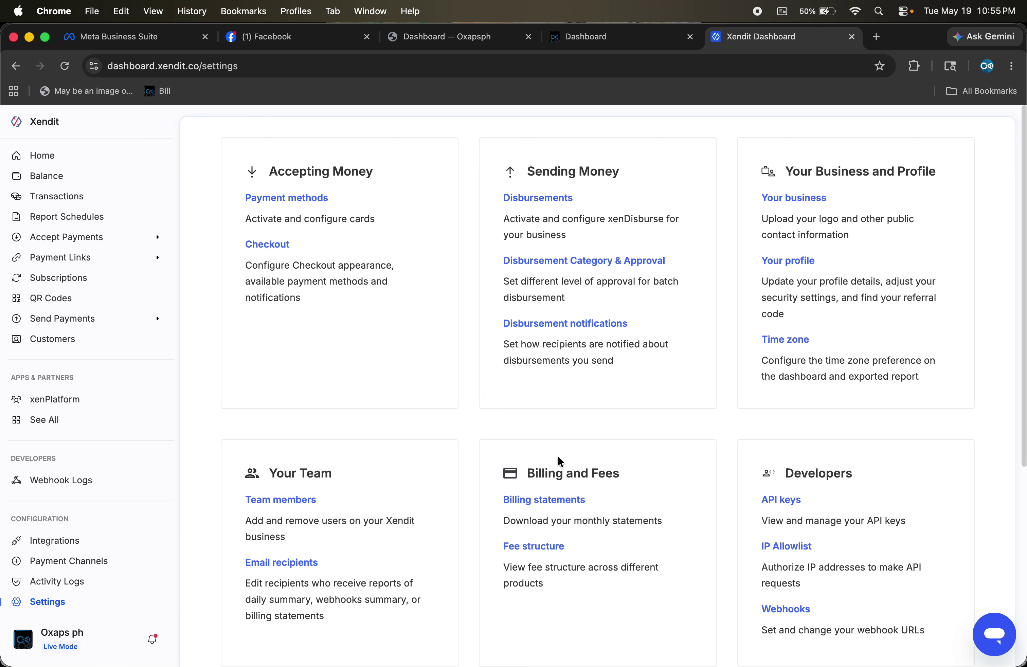
{"action": "left_click", "coordinate": [781, 501]}
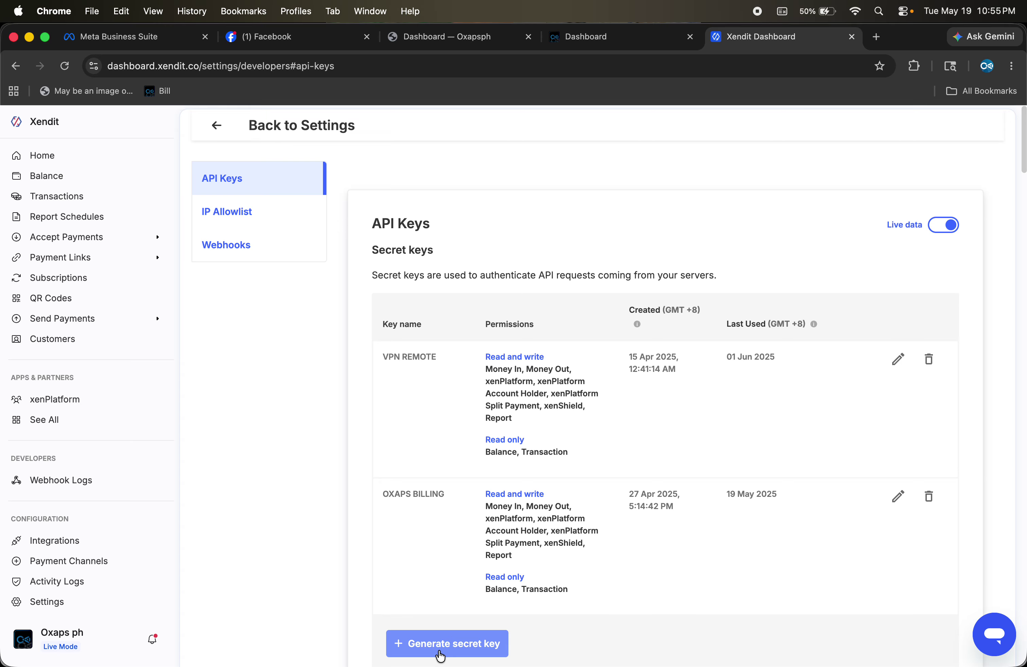
{"action": "left_click", "coordinate": [411, 643]}
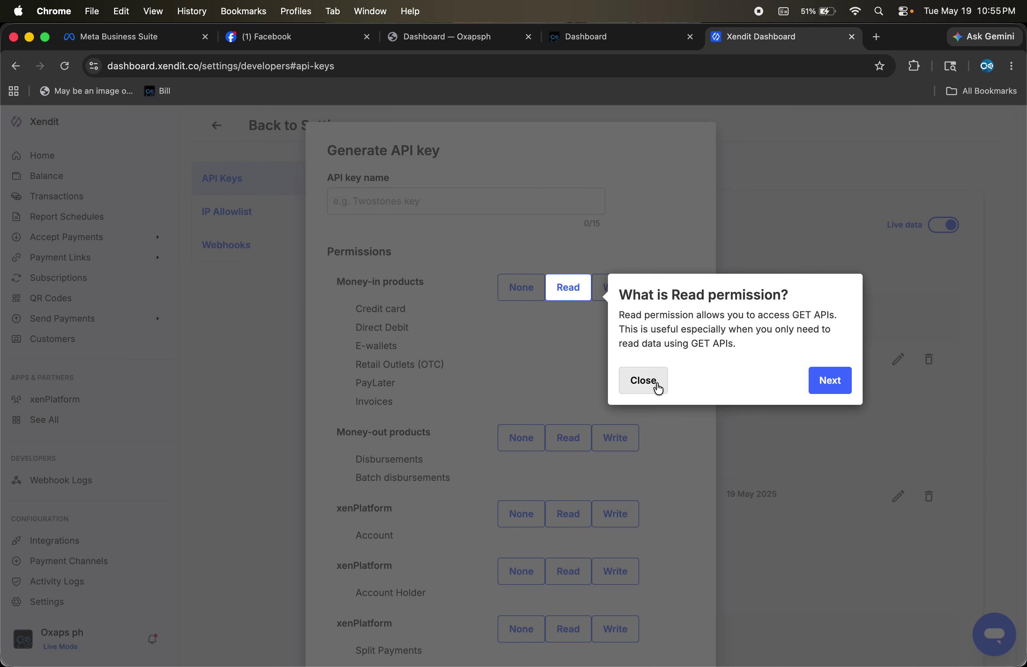
Dismiss the permissions tip and name the new secret key oxapsph.
{"action": "left_click", "coordinate": [655, 381]}
{"action": "left_click", "coordinate": [498, 200]}
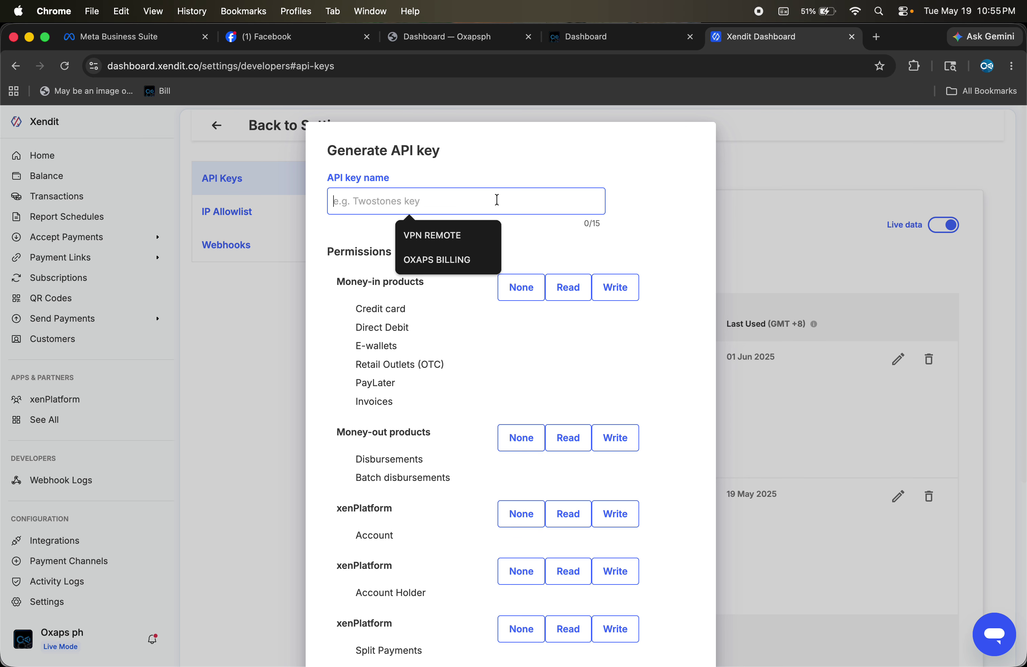
{"action": "type", "text": "oxapsph"}
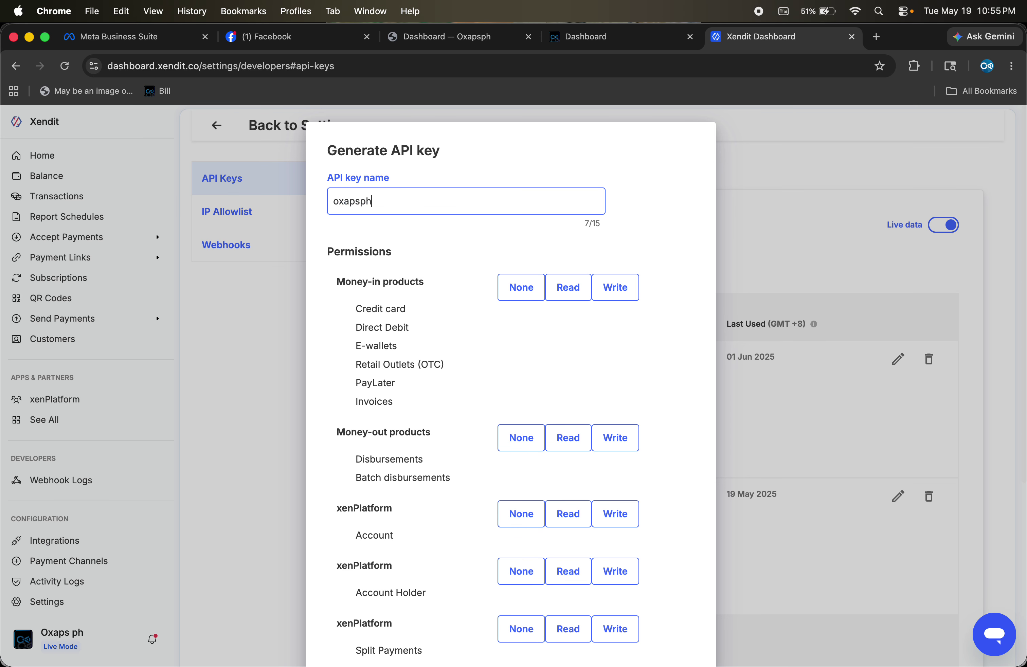
Grant Write access to money-in, money-out, xenPlatform Account and Account Holder.
{"action": "scroll", "coordinate": [391, 206], "scroll_direction": "down", "scroll_amount": 3}
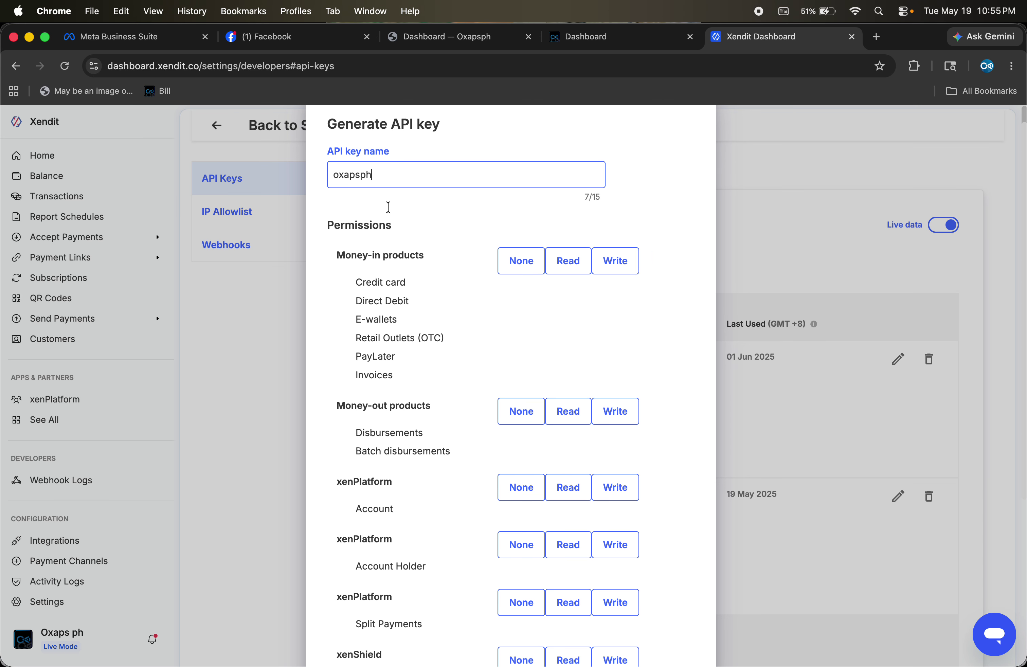
{"action": "left_click", "coordinate": [622, 231]}
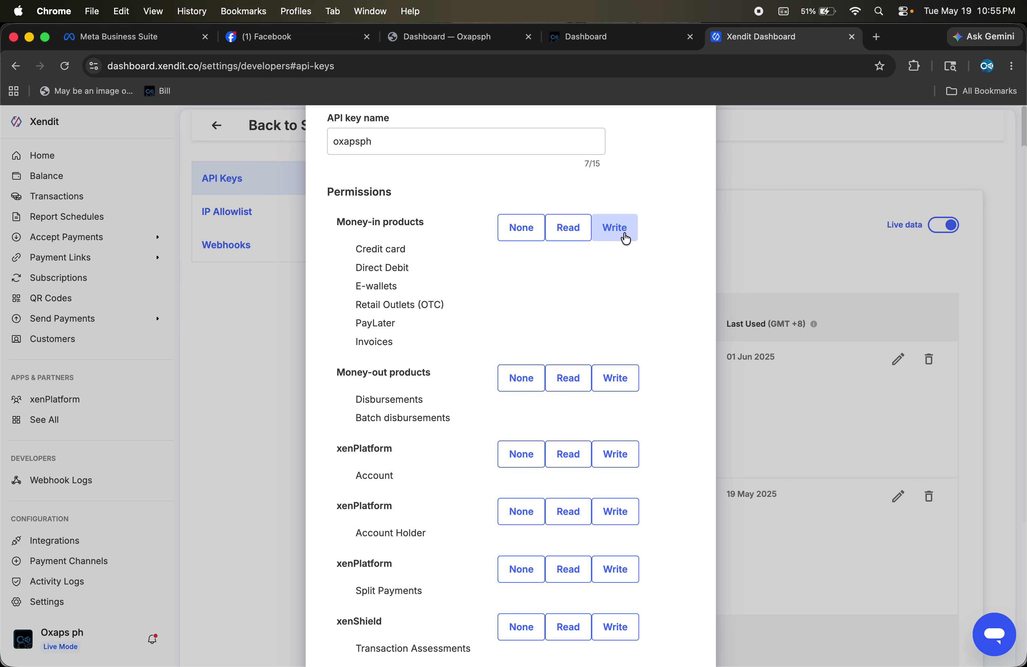
{"action": "left_click", "coordinate": [622, 390]}
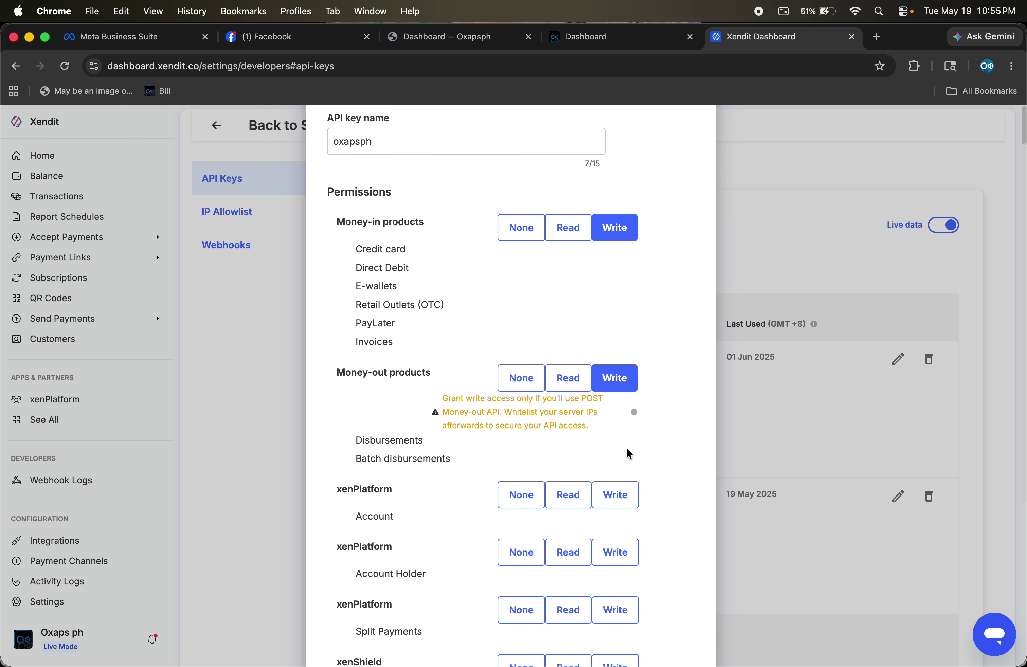
{"action": "left_click", "coordinate": [615, 495]}
{"action": "scroll", "coordinate": [567, 440], "scroll_direction": "down", "scroll_amount": 5}
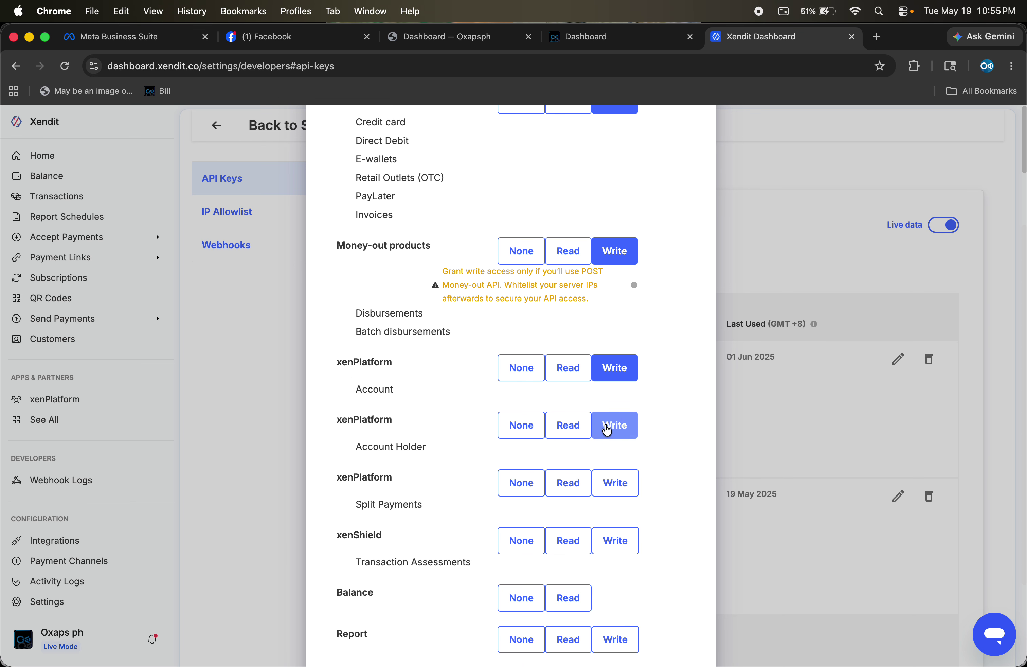
{"action": "left_click", "coordinate": [611, 427]}
{"action": "scroll", "coordinate": [518, 429], "scroll_direction": "down", "scroll_amount": 4}
Set Split Payments, xenShield and Report to Write, Balance and Transaction to Read, then generate.
{"action": "left_click", "coordinate": [611, 377]}
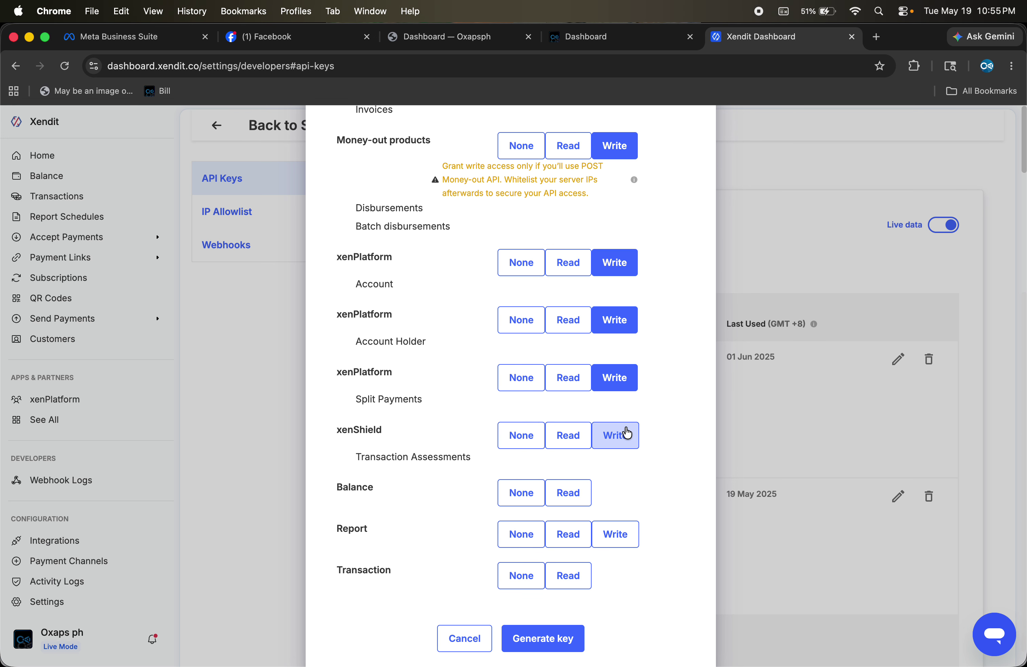
{"action": "left_click", "coordinate": [624, 432]}
{"action": "left_click", "coordinate": [564, 497]}
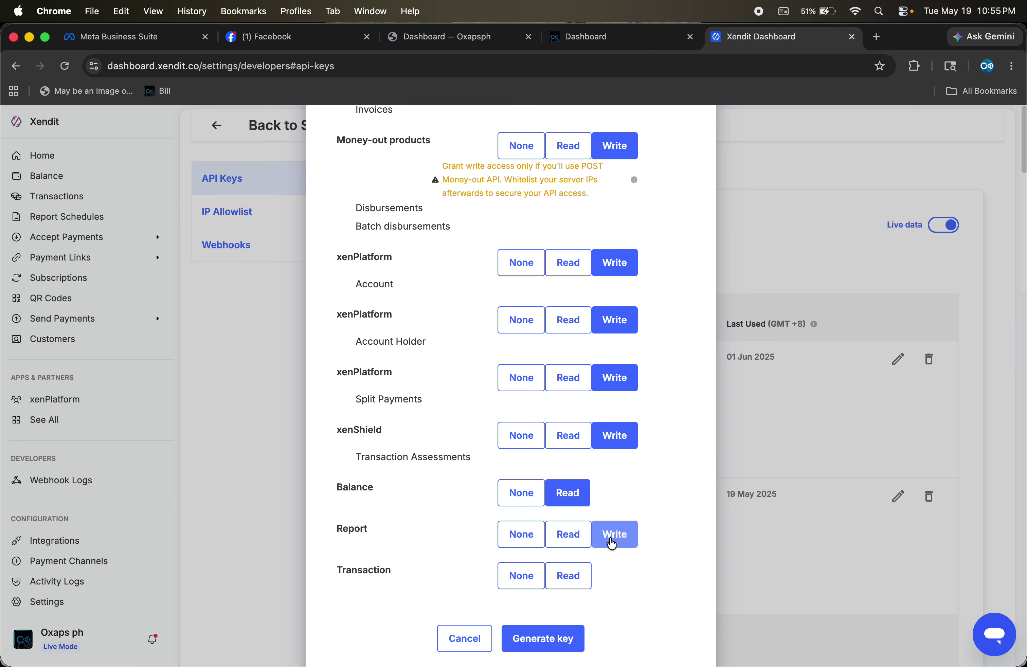
{"action": "left_click", "coordinate": [610, 539]}
{"action": "left_click", "coordinate": [574, 584]}
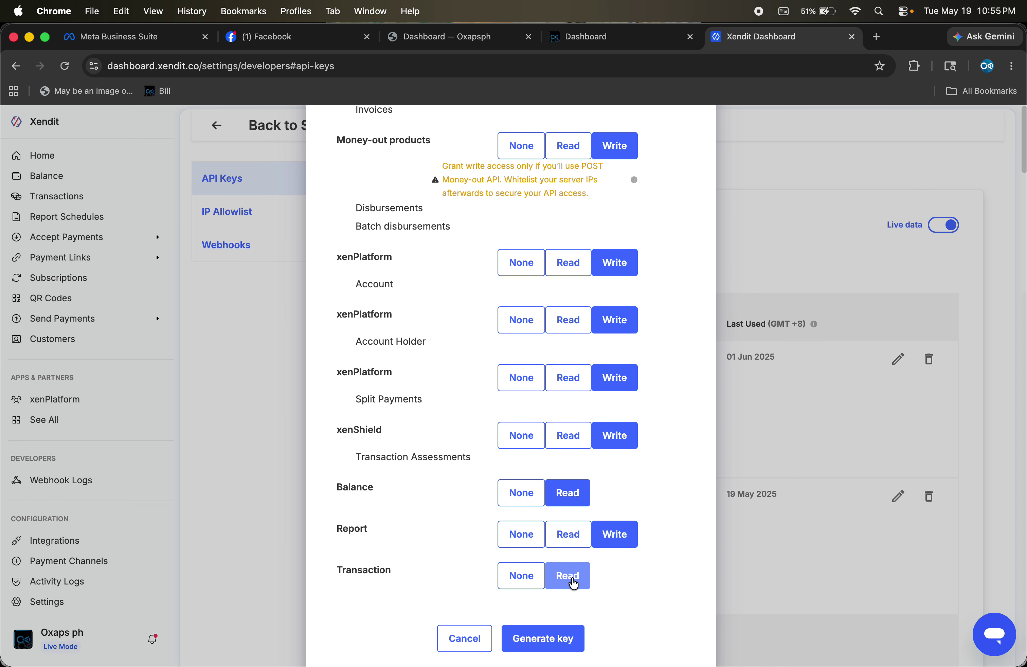
{"action": "scroll", "coordinate": [574, 585], "scroll_direction": "down", "scroll_amount": 2}
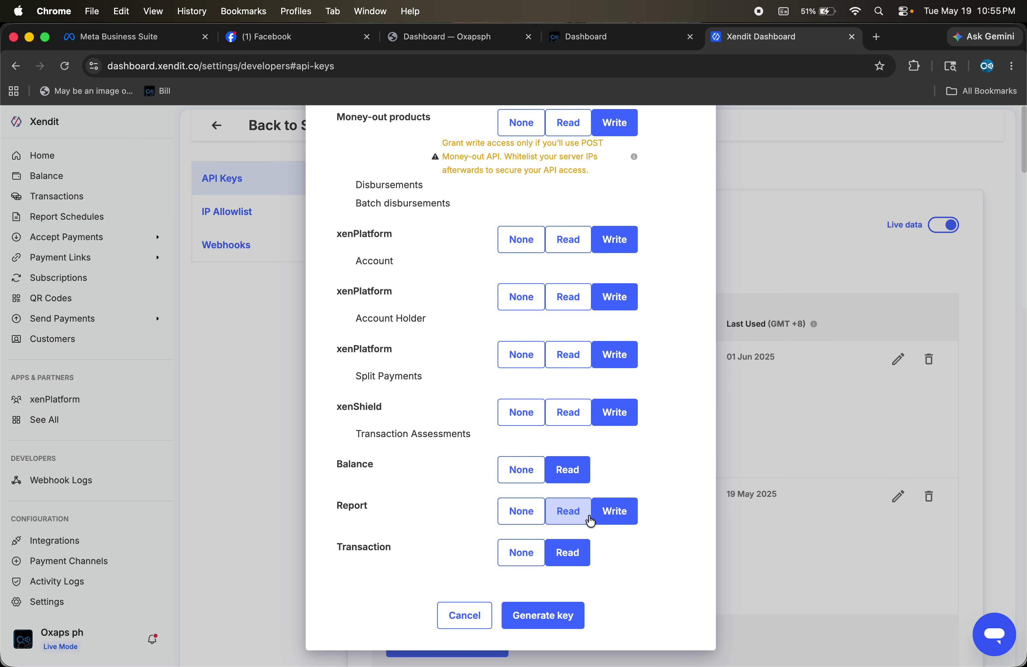
{"action": "scroll", "coordinate": [612, 312], "scroll_direction": "up", "scroll_amount": 10}
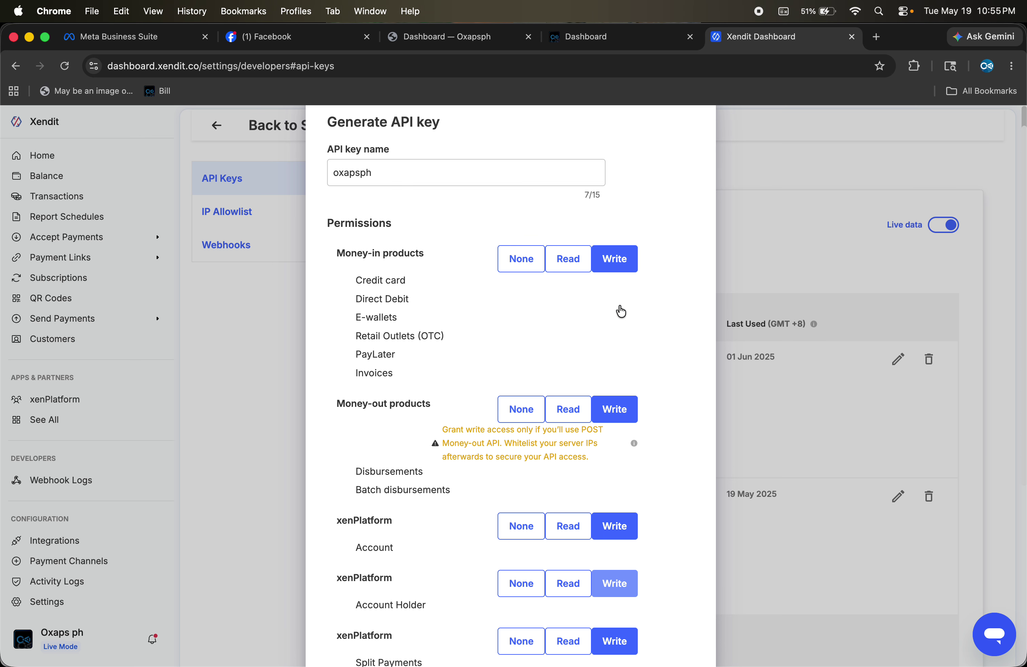
{"action": "scroll", "coordinate": [621, 311], "scroll_direction": "down", "scroll_amount": 8}
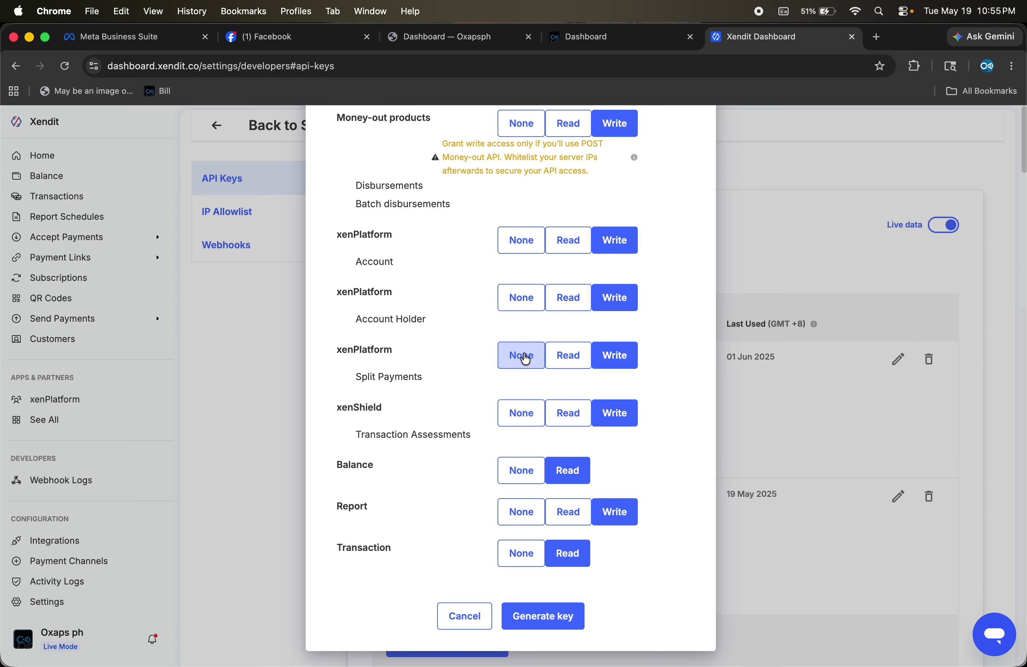
{"action": "scroll", "coordinate": [523, 355], "scroll_direction": "up", "scroll_amount": 10}
{"action": "scroll", "coordinate": [522, 355], "scroll_direction": "down", "scroll_amount": 10}
{"action": "left_click", "coordinate": [561, 615]}
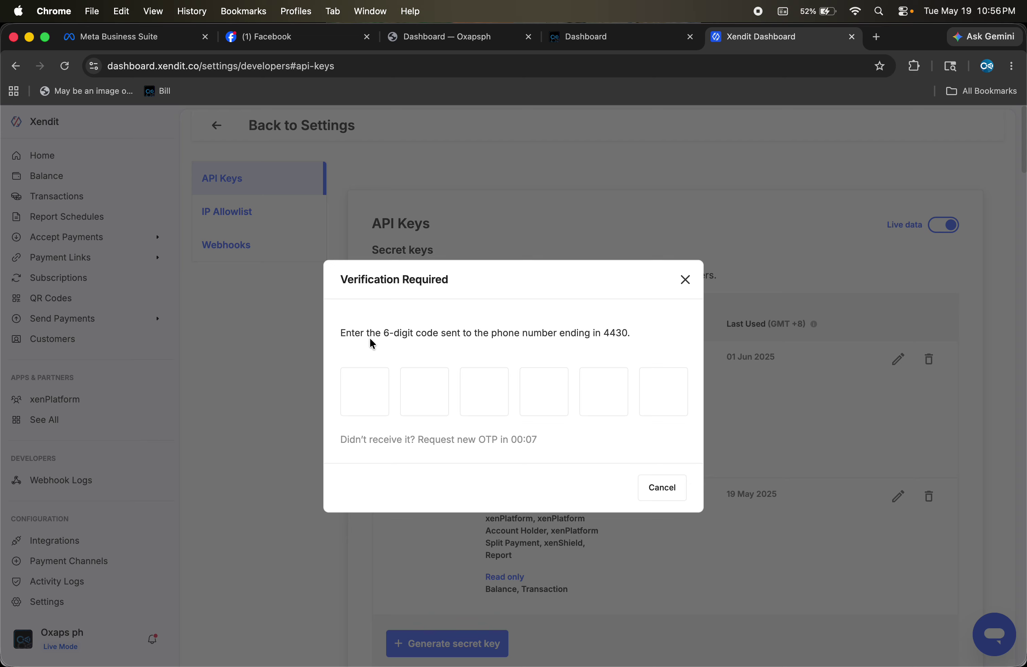
Enter the SMS verification code, copy the new oxapsph secret key, and return to Oxapsph.
{"action": "left_click", "coordinate": [367, 373]}
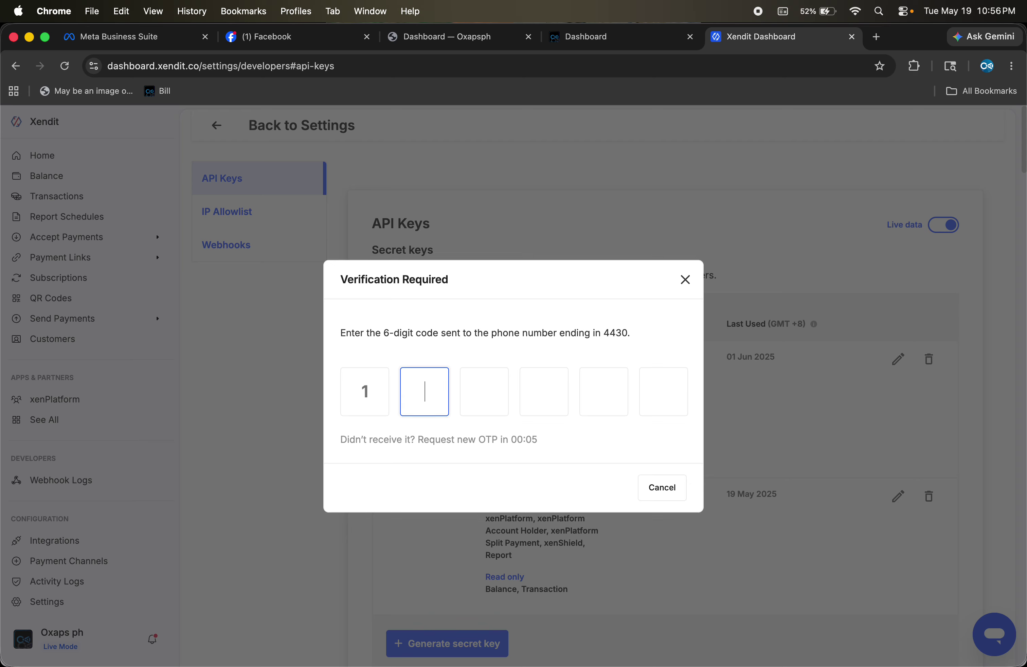
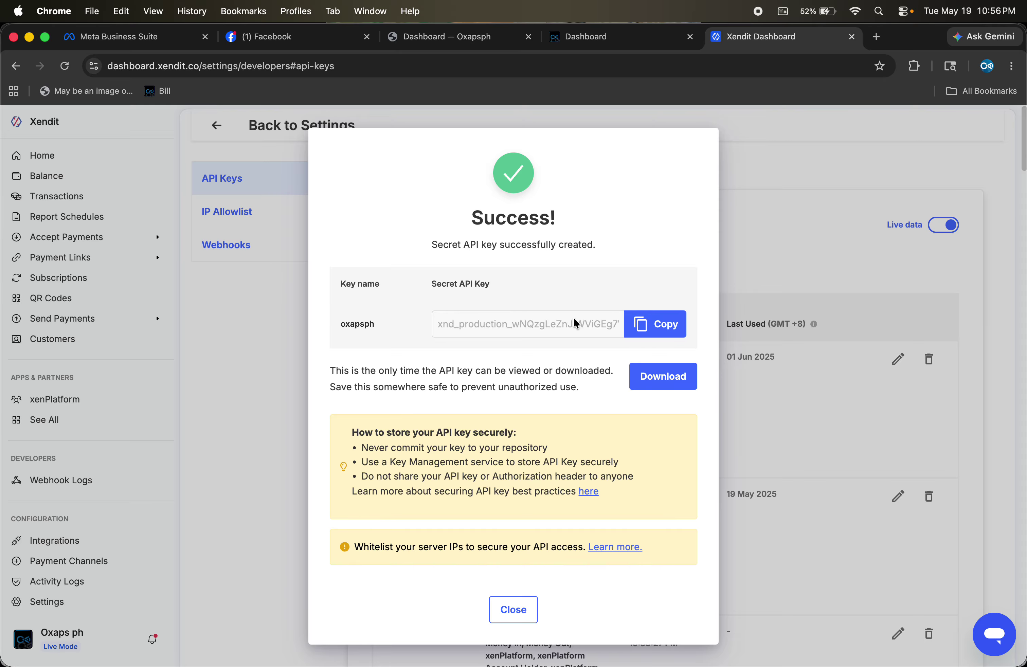
{"action": "left_click", "coordinate": [654, 335]}
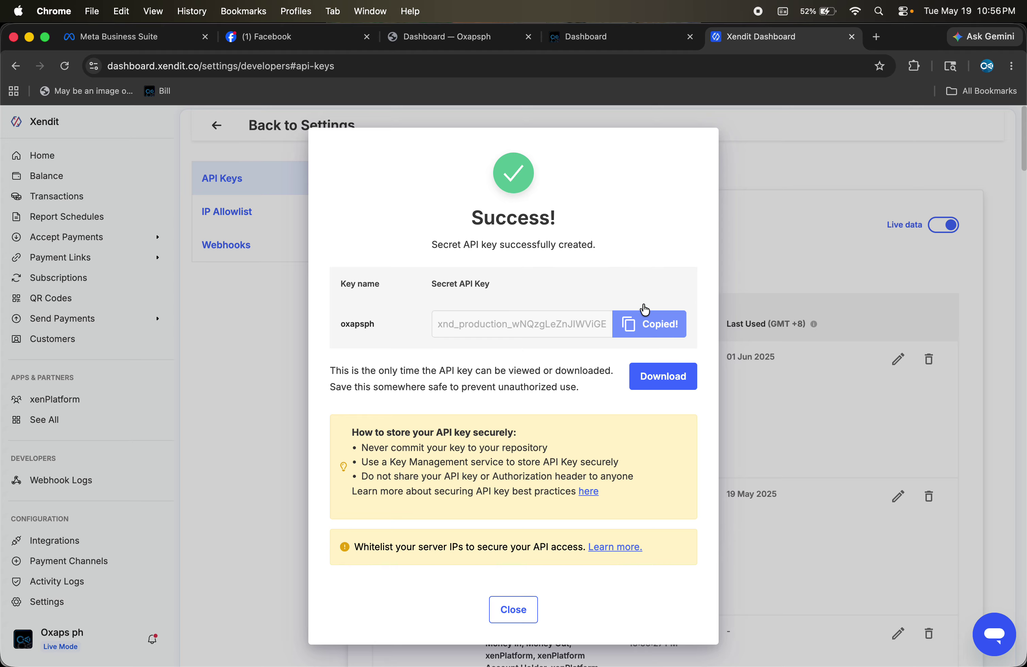
{"action": "left_click", "coordinate": [615, 44]}
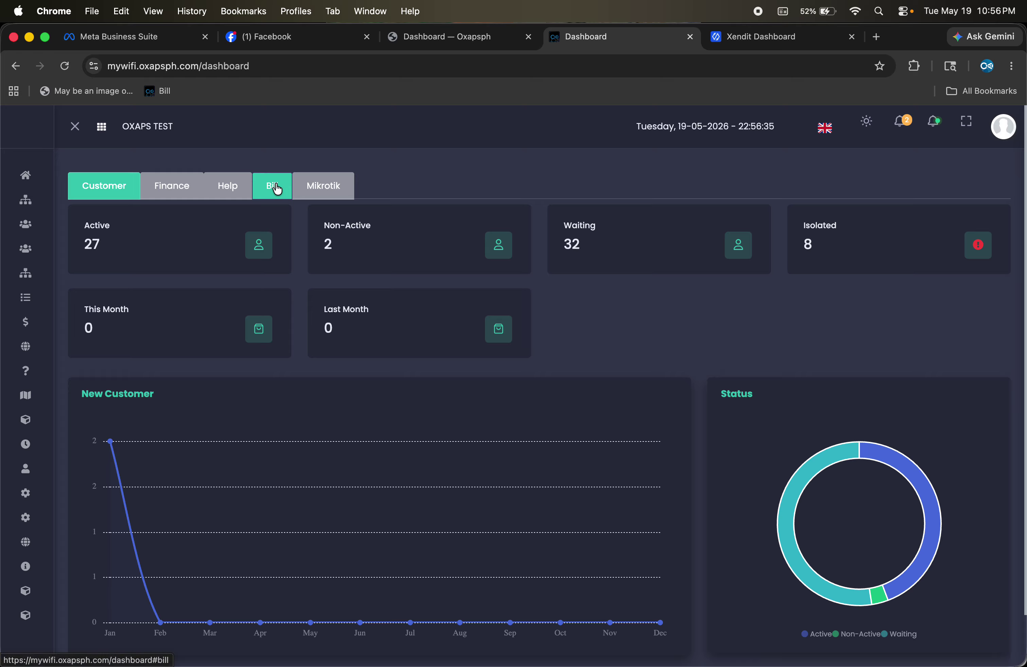
Replace the old Xendit Api Key in Integration > Payment Gateway with the copied live key.
{"action": "mouse_move", "coordinate": [41, 395]}
{"action": "left_click", "coordinate": [51, 338]}
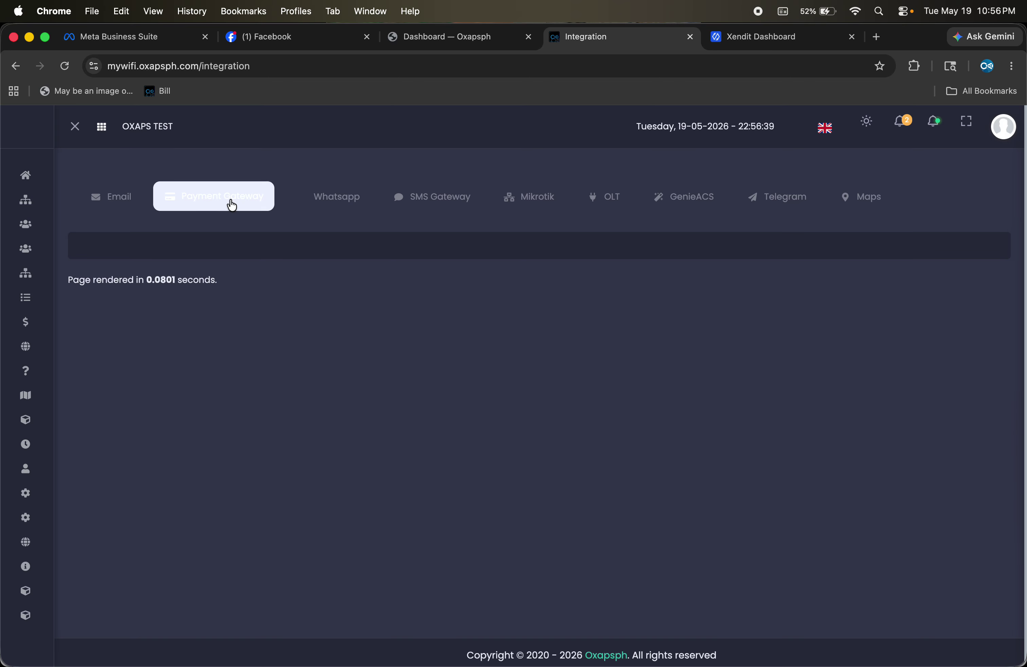
{"action": "left_click", "coordinate": [230, 203]}
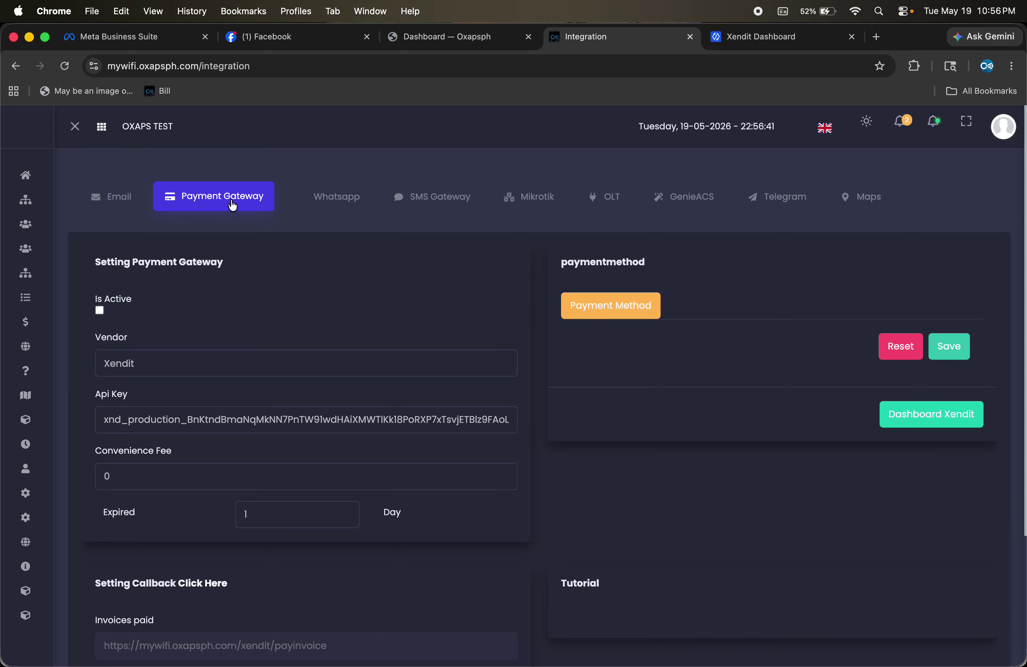
{"action": "left_click", "coordinate": [281, 422]}
{"action": "key", "text": "super+a"}
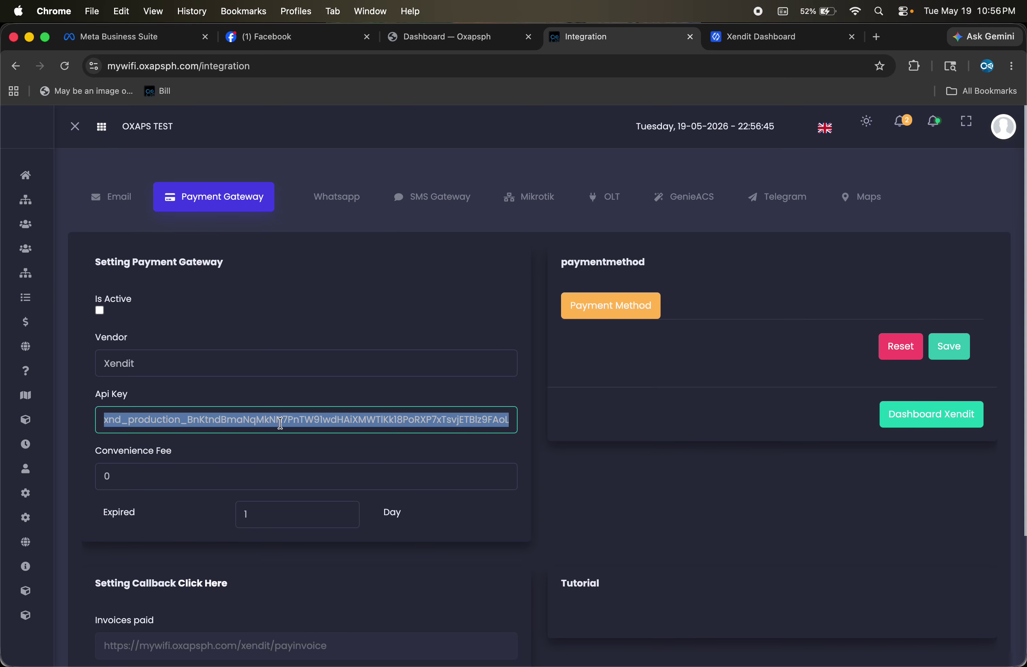
{"action": "key", "text": "super+v"}
{"action": "scroll", "coordinate": [283, 346], "scroll_direction": "down", "scroll_amount": 5}
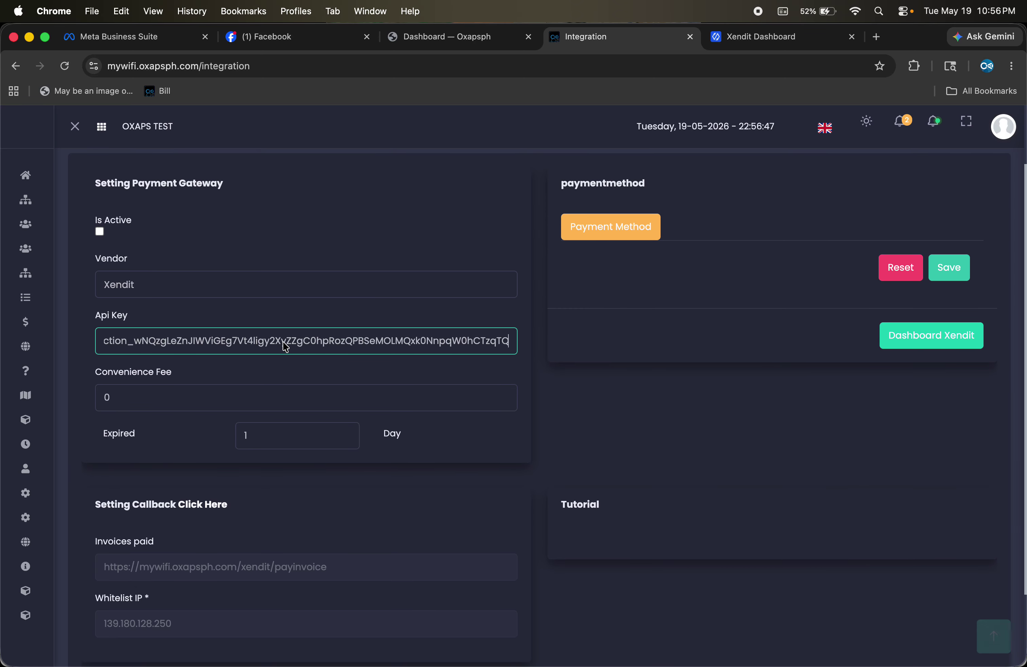
{"action": "scroll", "coordinate": [183, 260], "scroll_direction": "up", "scroll_amount": 3}
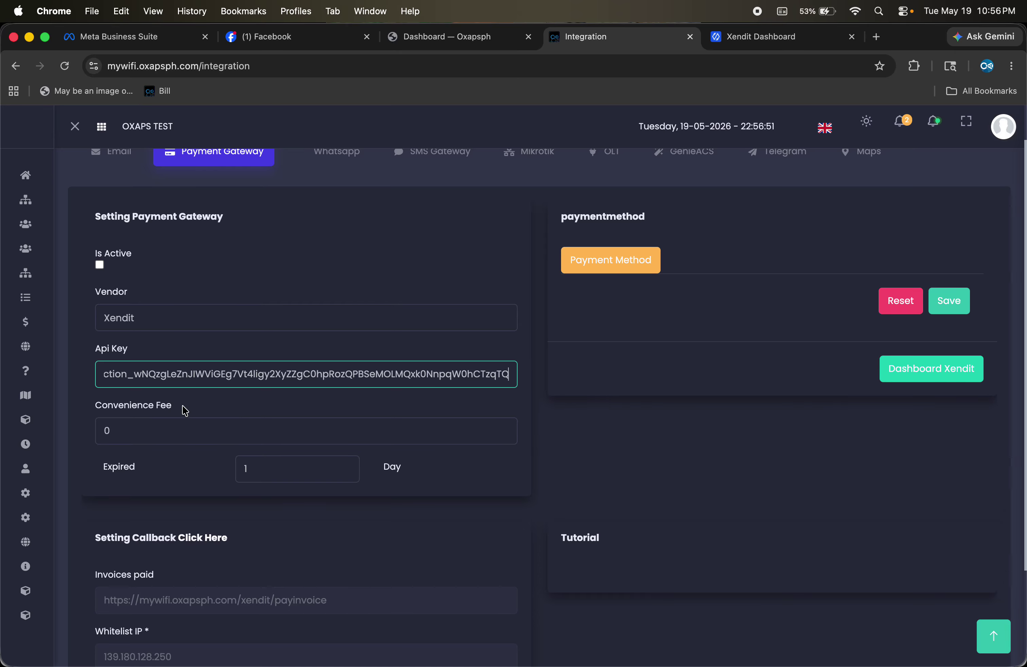
{"action": "left_click", "coordinate": [183, 406]}
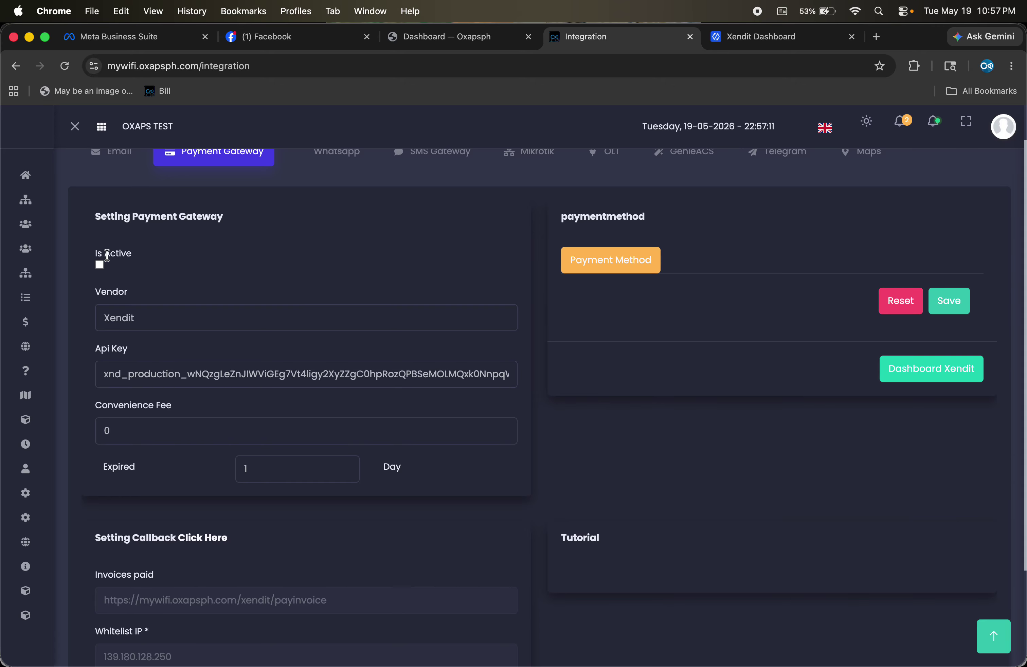
Mark the payment gateway active and copy the Invoices paid callback URL.
{"action": "left_click", "coordinate": [99, 264]}
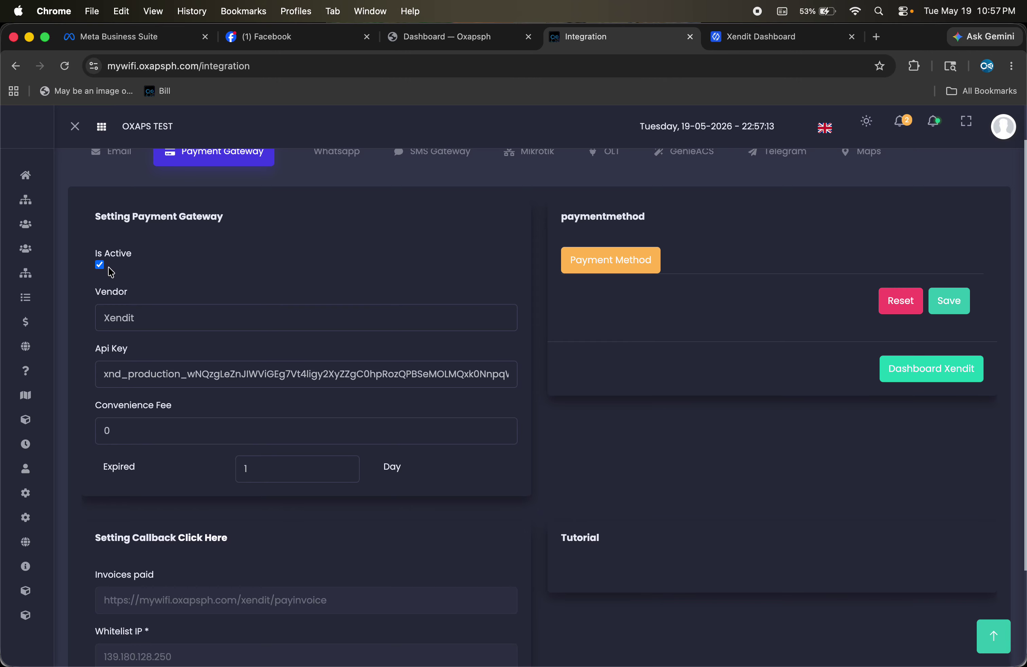
{"action": "scroll", "coordinate": [211, 265], "scroll_direction": "down", "scroll_amount": 5}
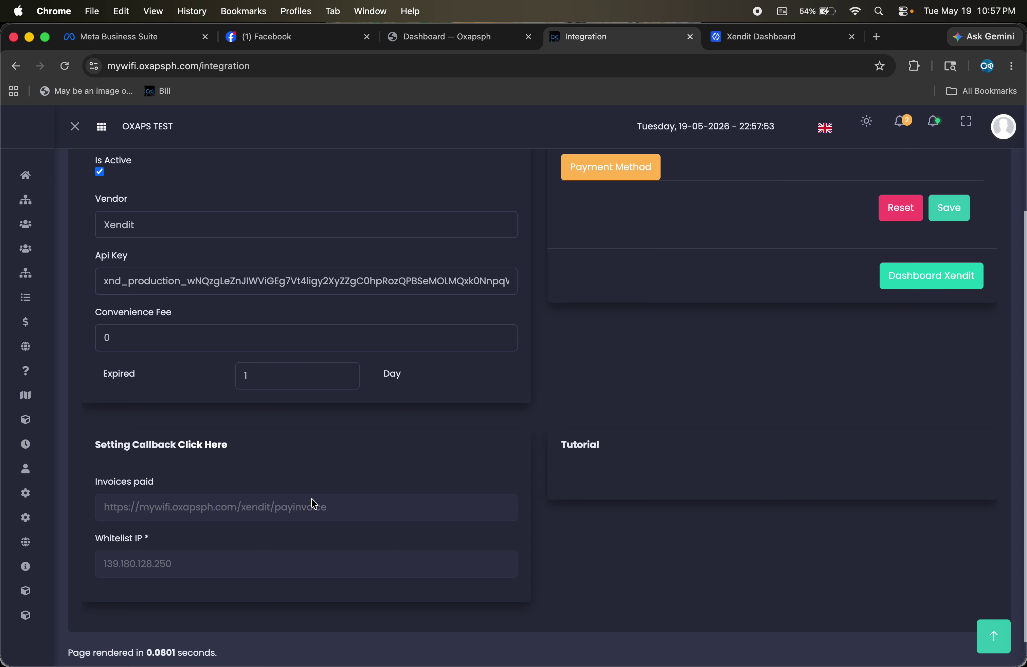
{"action": "left_click_drag", "start_coordinate": [343, 508], "coordinate": [100, 496]}
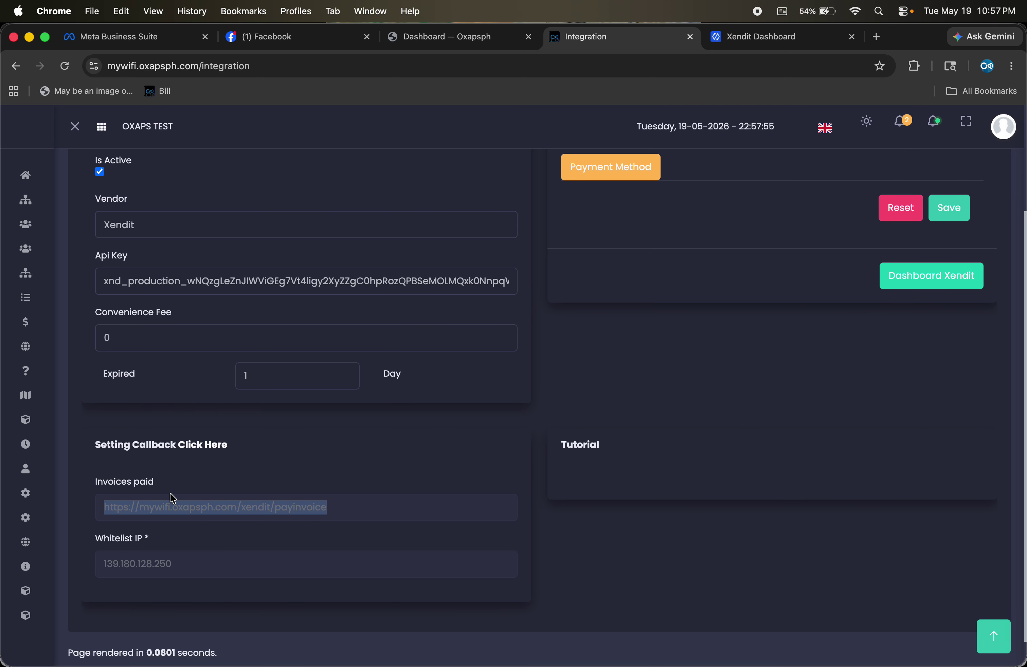
{"action": "right_click", "coordinate": [234, 512]}
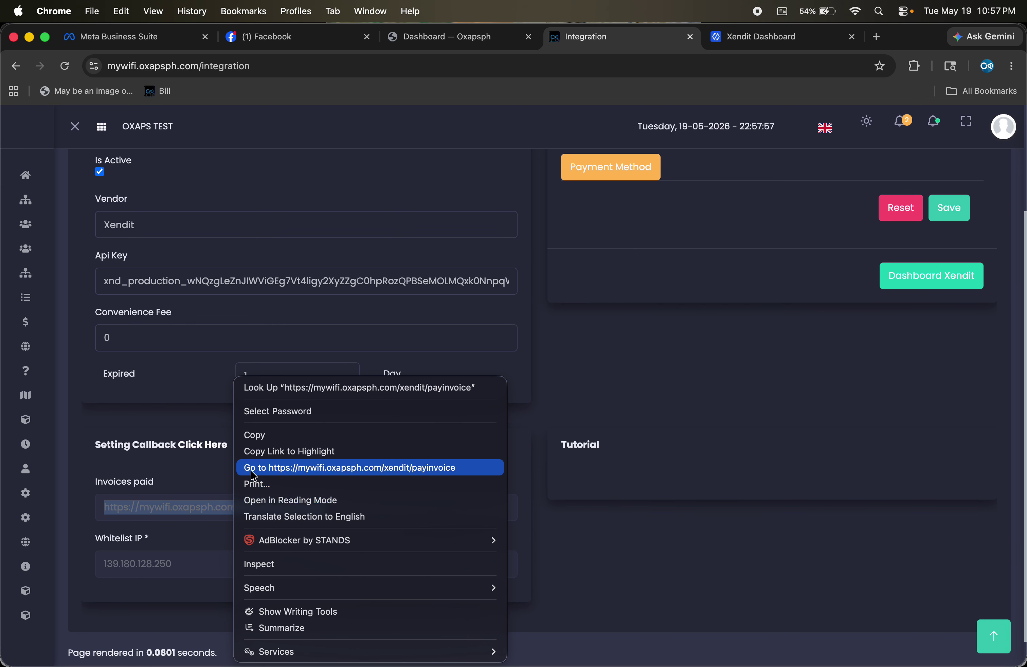
{"action": "left_click", "coordinate": [260, 438]}
{"action": "left_click", "coordinate": [747, 36]}
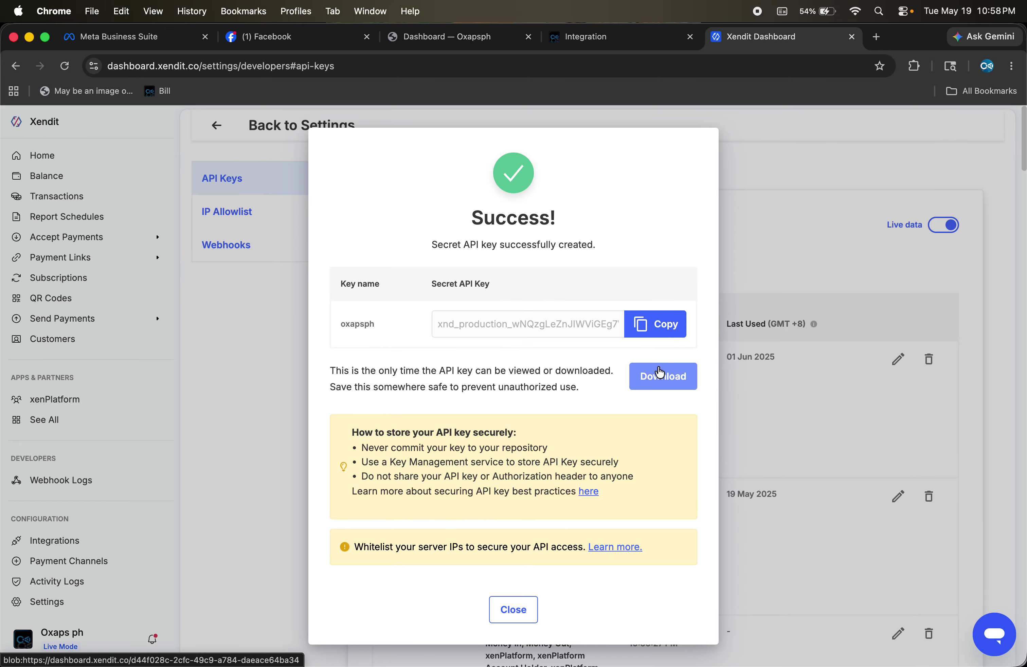
Close the new-key success dialog and review the five addresses in the IP Allowlist.
{"action": "left_click", "coordinate": [511, 611]}
{"action": "scroll", "coordinate": [512, 422], "scroll_direction": "down", "scroll_amount": 3}
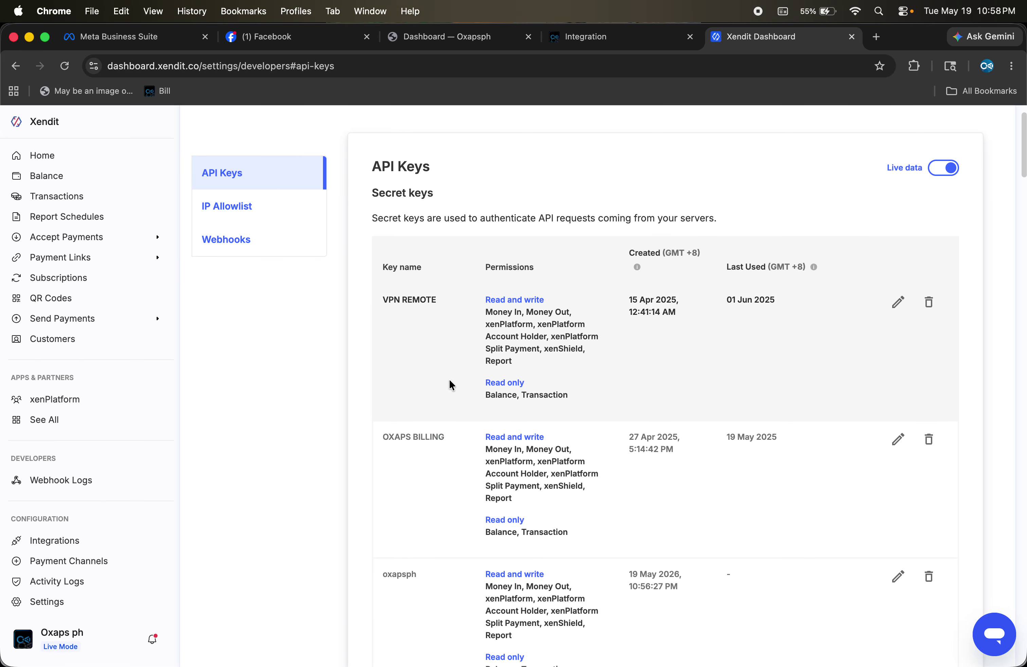
{"action": "scroll", "coordinate": [328, 325], "scroll_direction": "down", "scroll_amount": 15}
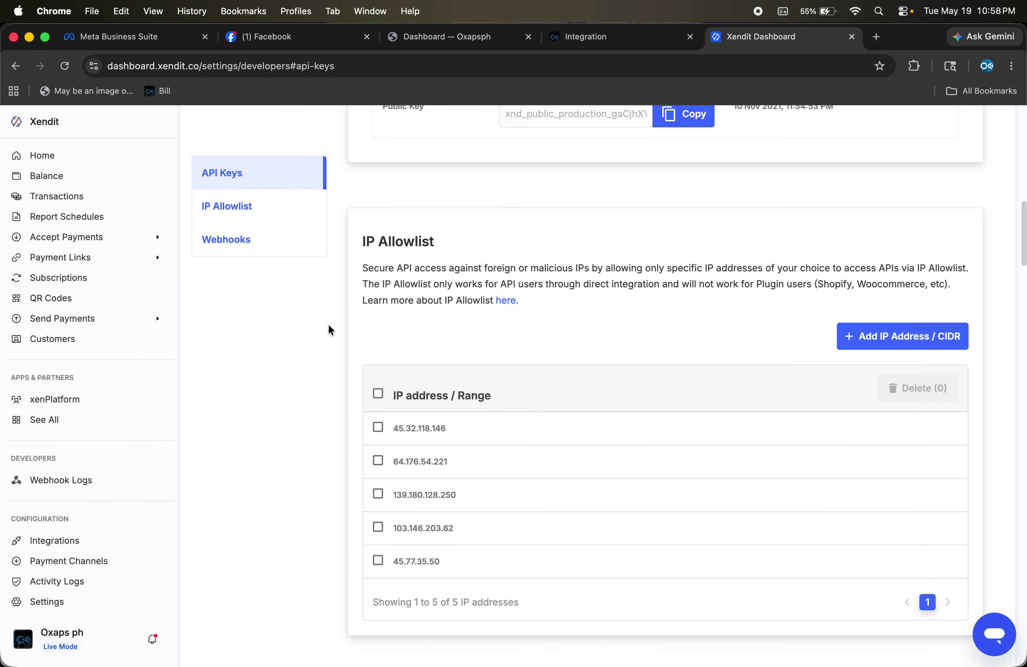
{"action": "scroll", "coordinate": [328, 326], "scroll_direction": "up", "scroll_amount": 4}
{"action": "scroll", "coordinate": [328, 325], "scroll_direction": "down", "scroll_amount": 10}
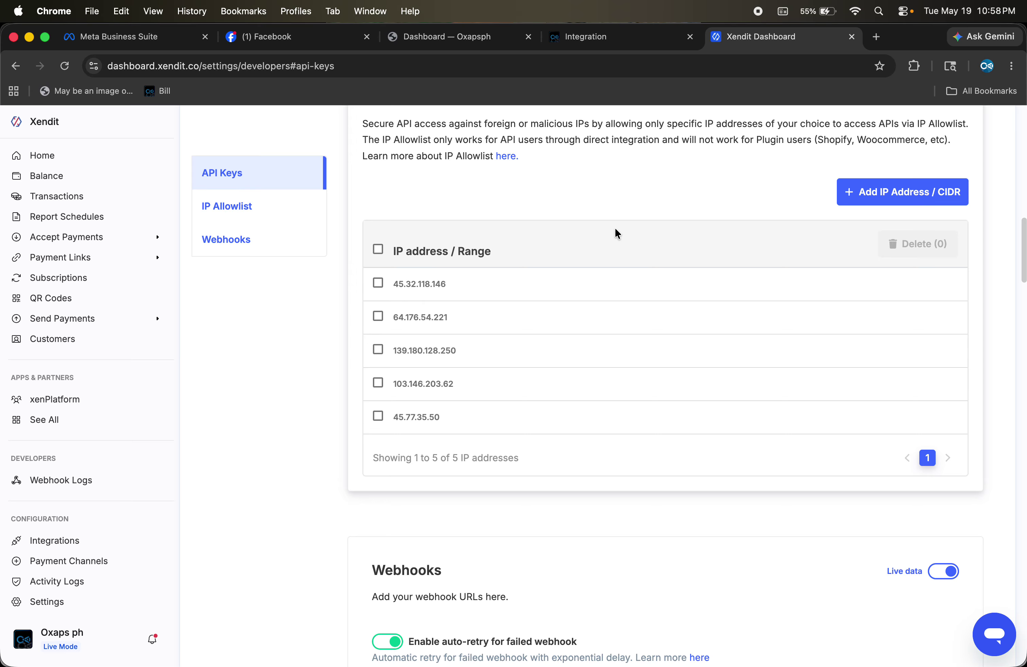
{"action": "scroll", "coordinate": [582, 200], "scroll_direction": "up", "scroll_amount": 2}
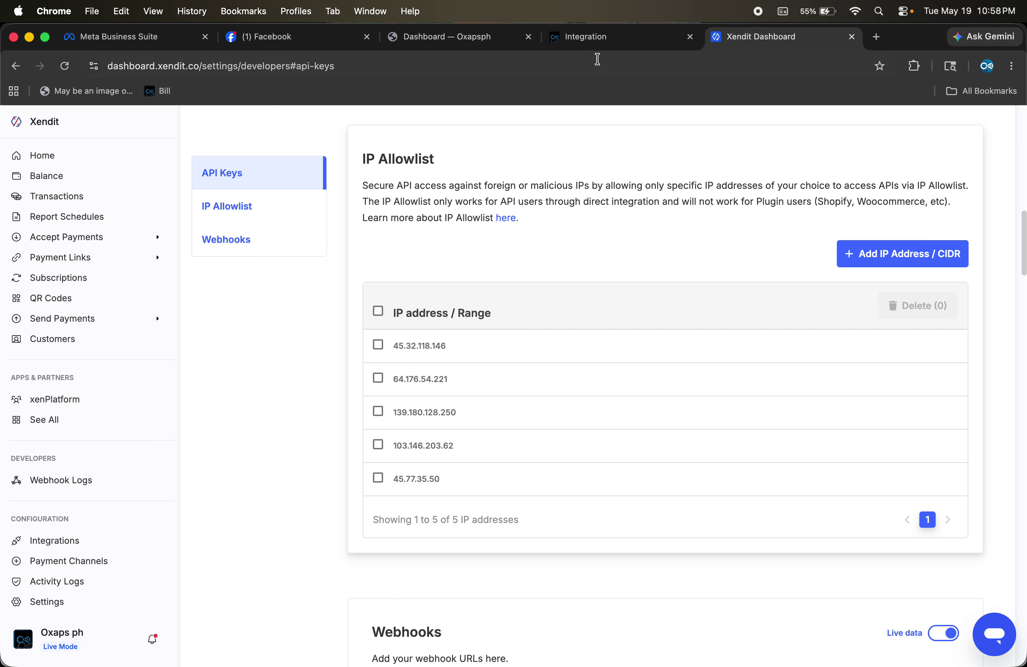
{"action": "left_click", "coordinate": [598, 43]}
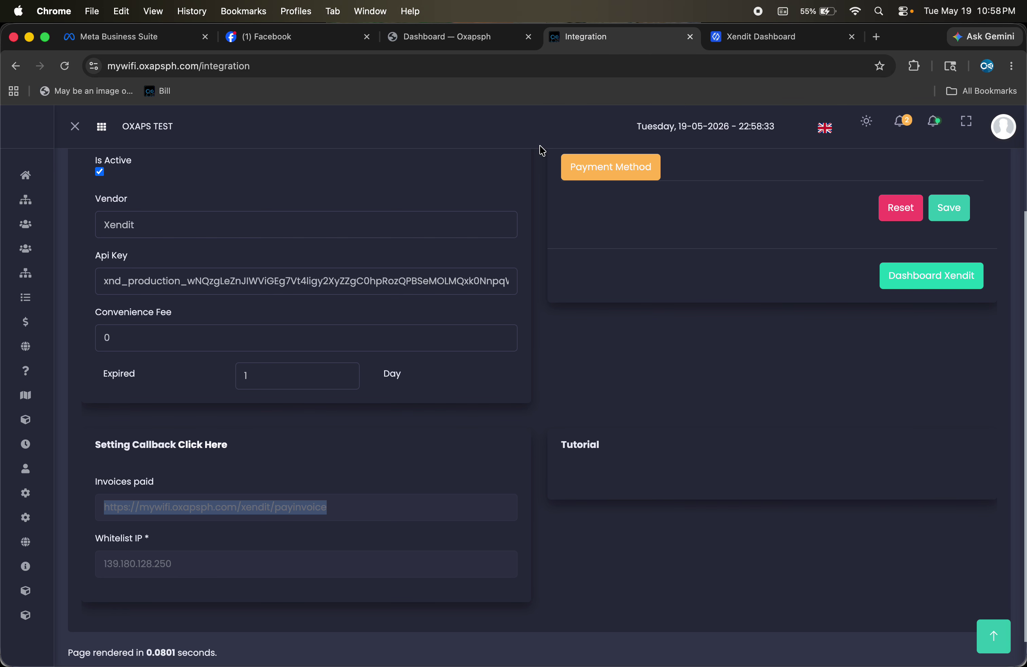
Copy the Whitelist IP 139.180.128.250 from Oxapsph's Integration page.
{"action": "left_click_drag", "start_coordinate": [206, 566], "coordinate": [96, 563]}
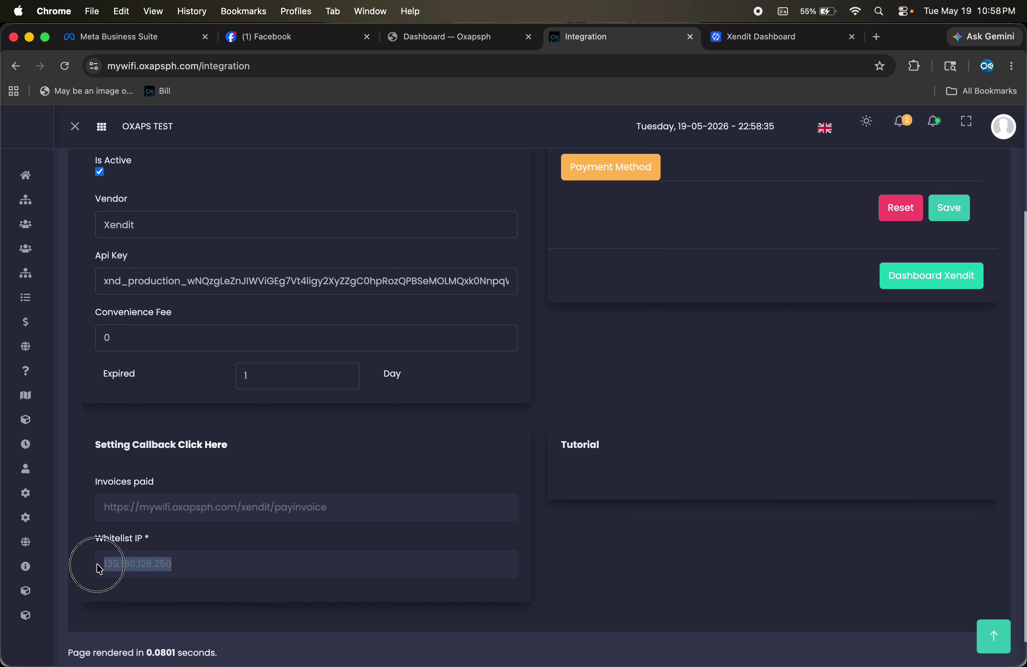
{"action": "right_click", "coordinate": [117, 567]}
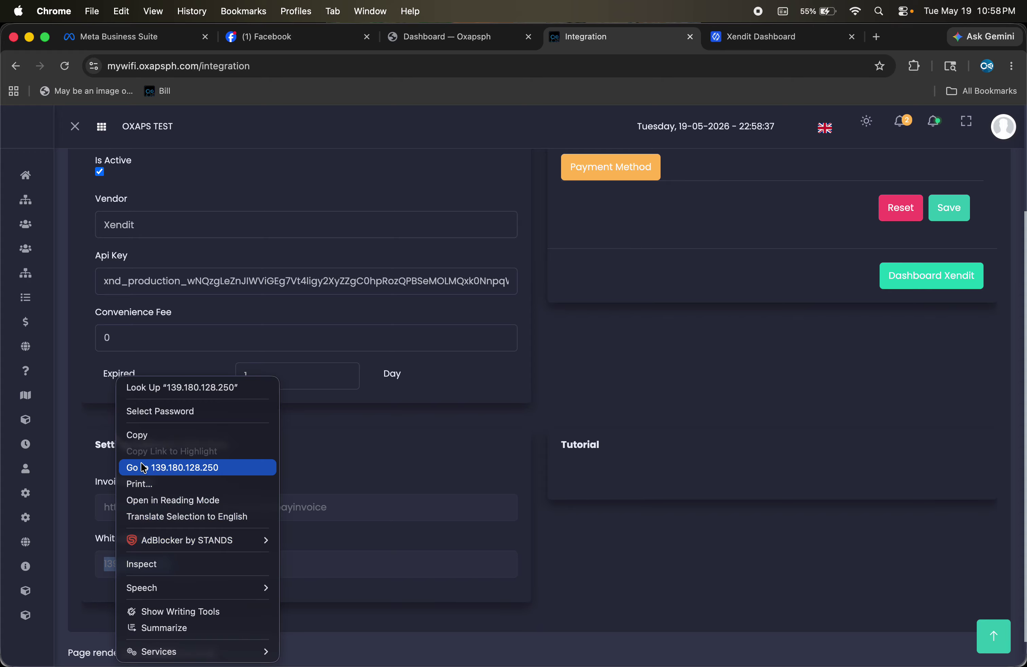
{"action": "left_click", "coordinate": [140, 438]}
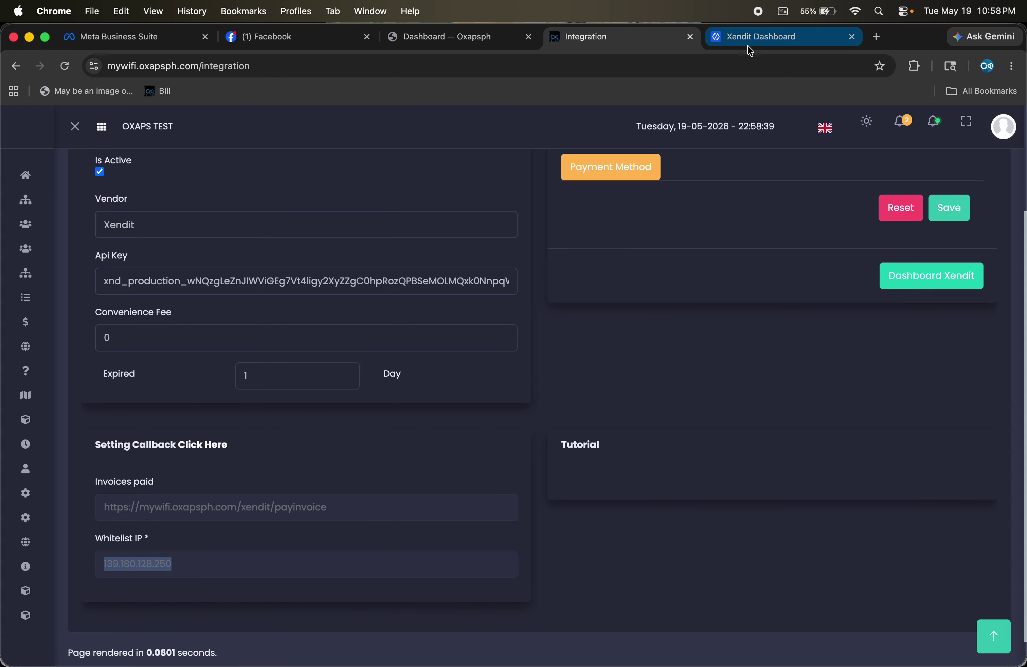
{"action": "left_click", "coordinate": [749, 47]}
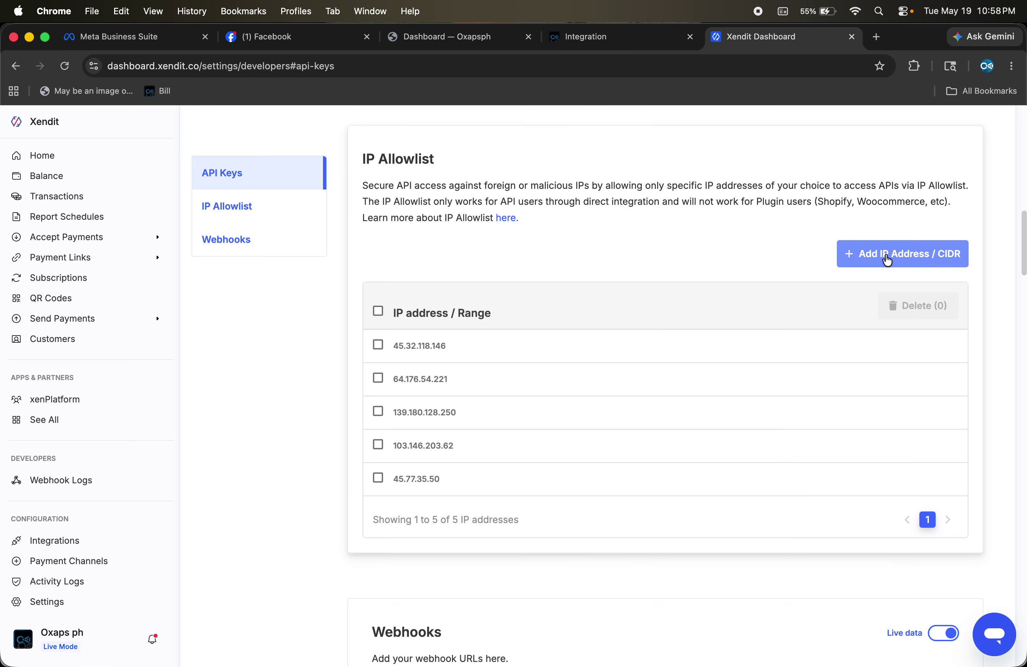
Add the pasted IP 139.180.128.250 to Xendit's IP Allowlist and acknowledge the success message.
{"action": "left_click", "coordinate": [887, 258]}
{"action": "left_click", "coordinate": [526, 381]}
{"action": "right_click", "coordinate": [526, 381]}
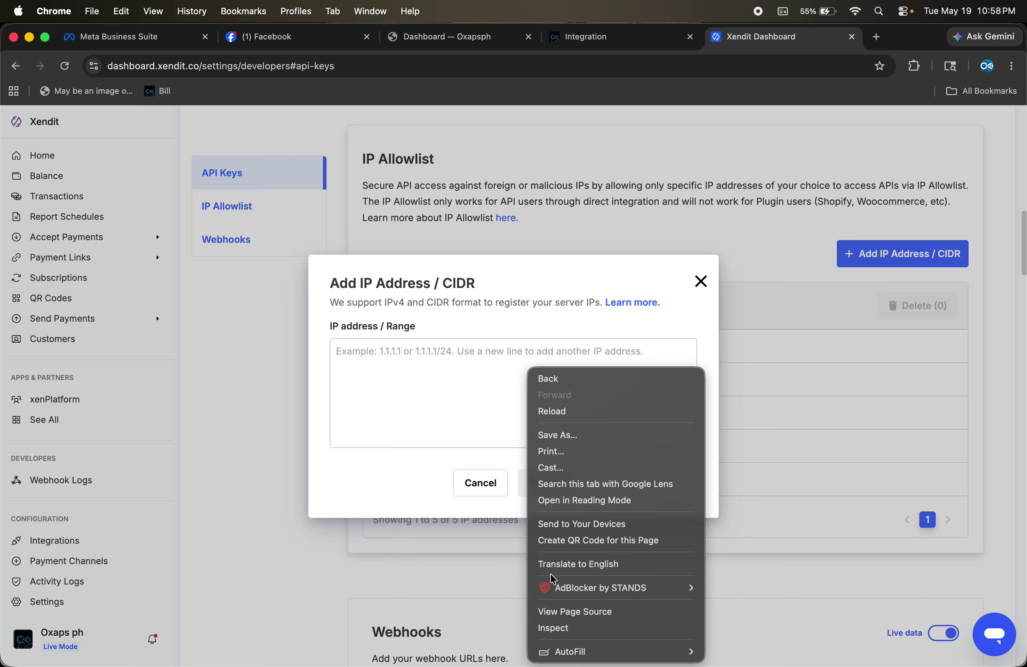
{"action": "left_click", "coordinate": [473, 397]}
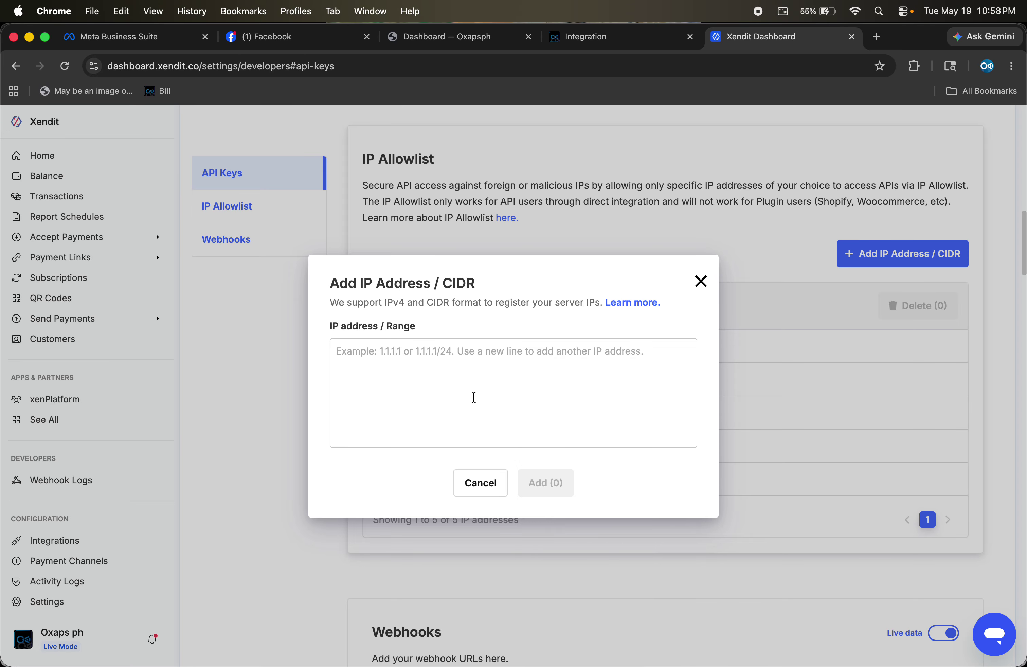
{"action": "left_click", "coordinate": [472, 352]}
{"action": "key", "text": "super+v"}
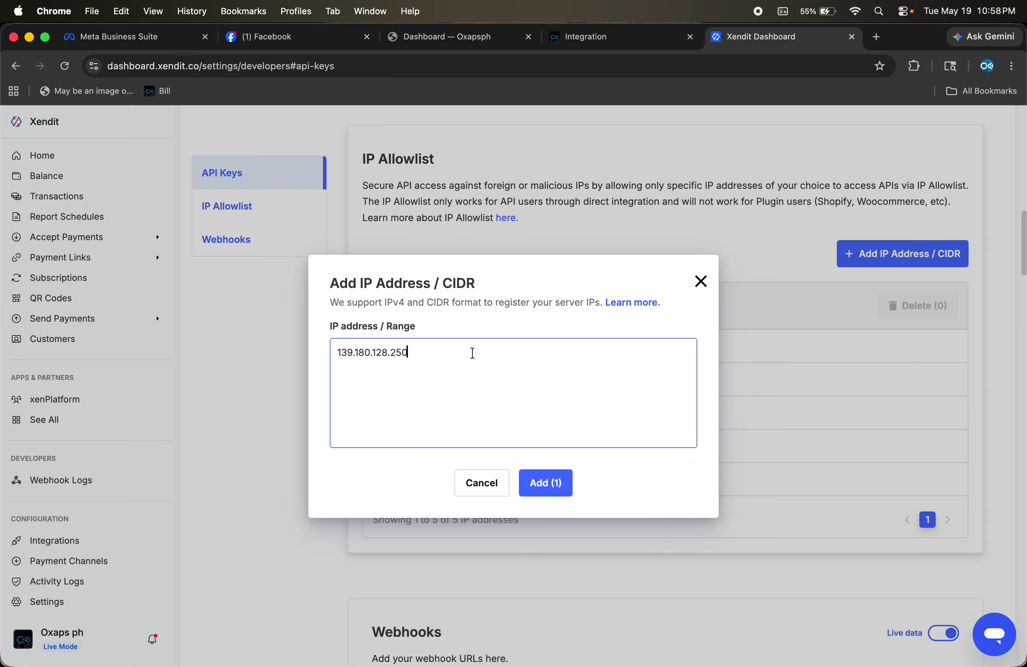
{"action": "left_click", "coordinate": [544, 483]}
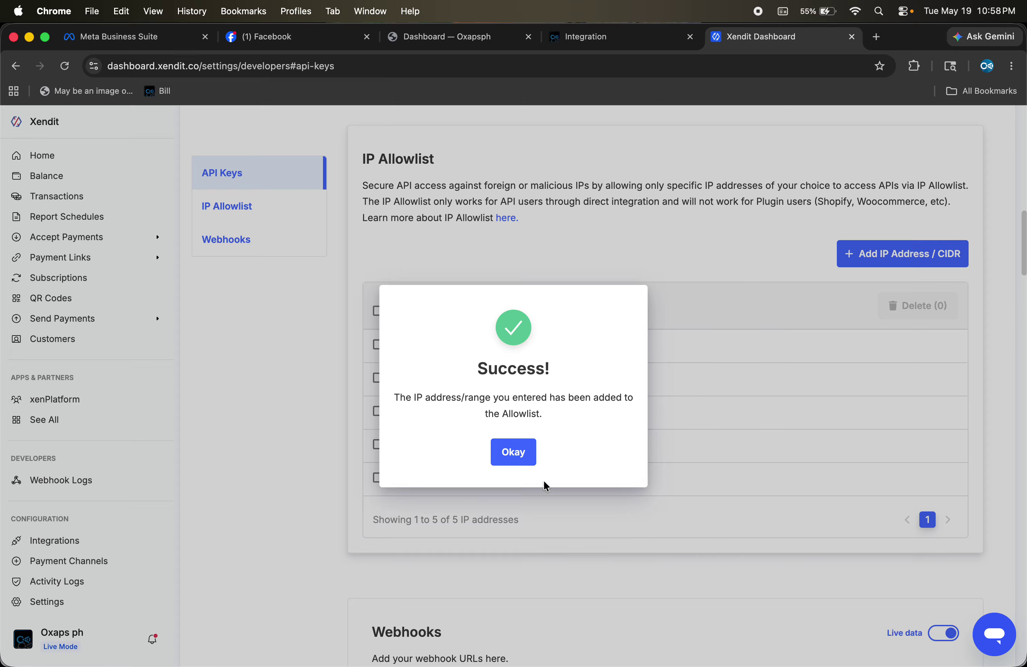
{"action": "left_click", "coordinate": [514, 453]}
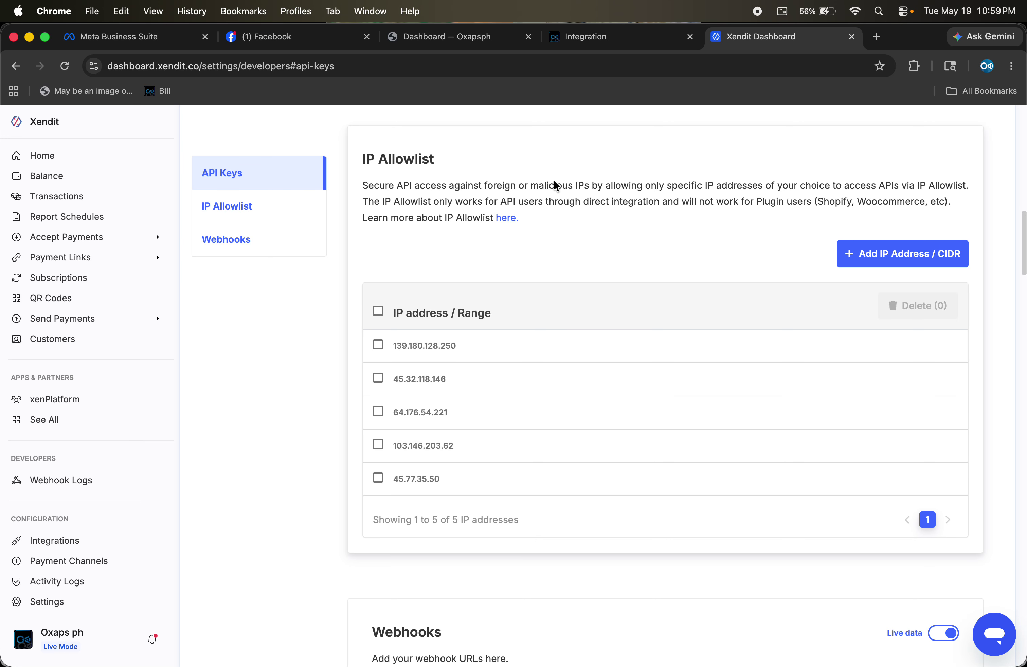
Copy the Invoices paid callback URL from Oxapsph's Integration page again.
{"action": "left_click", "coordinate": [598, 42]}
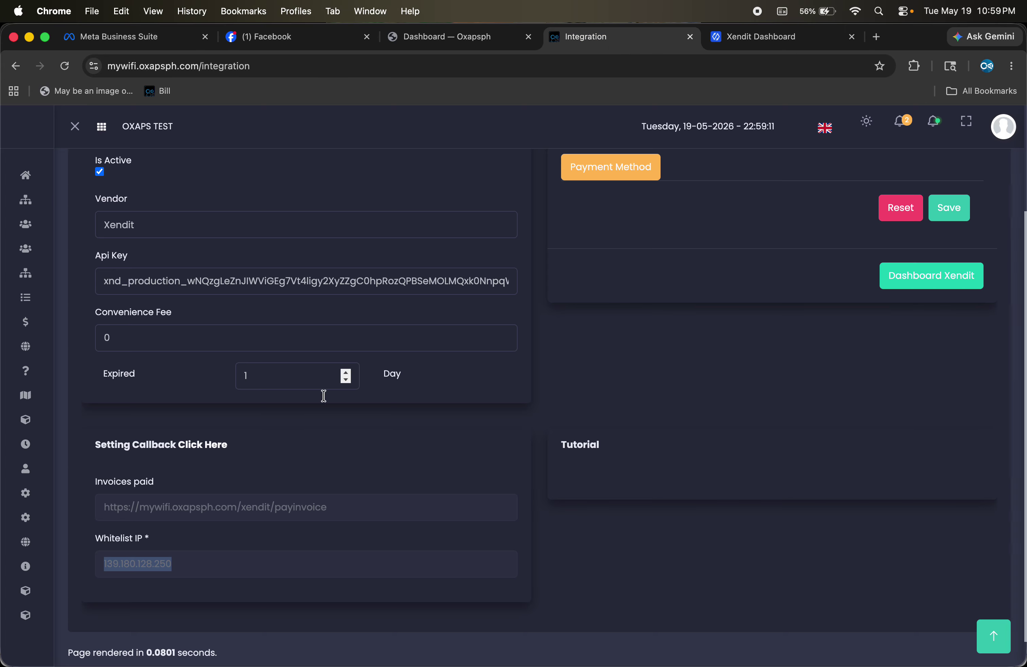
{"action": "left_click_drag", "start_coordinate": [337, 509], "coordinate": [85, 504]}
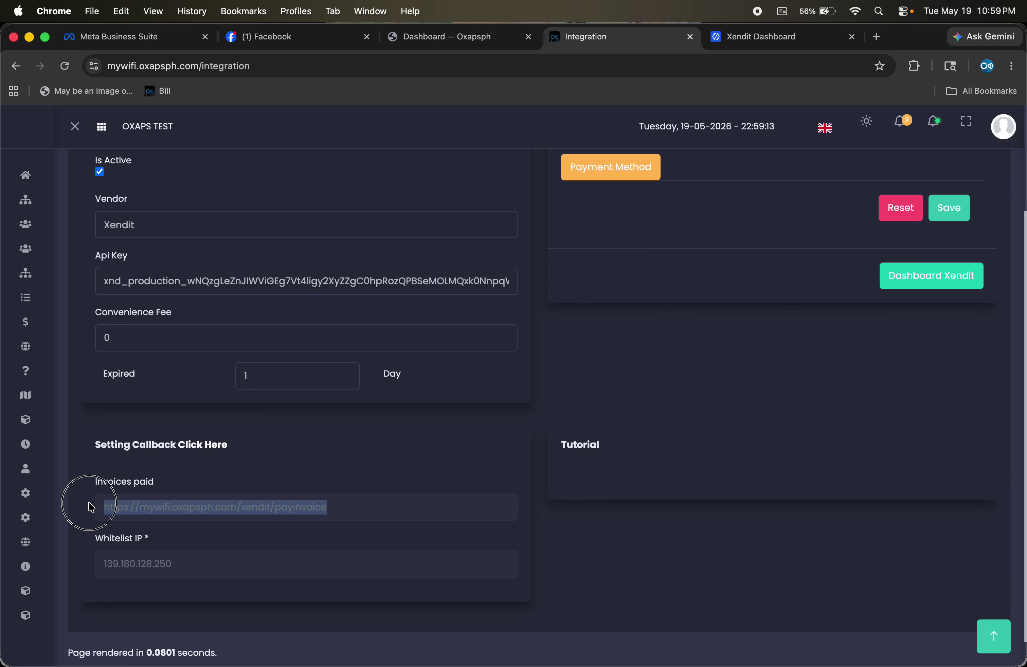
{"action": "right_click", "coordinate": [158, 508]}
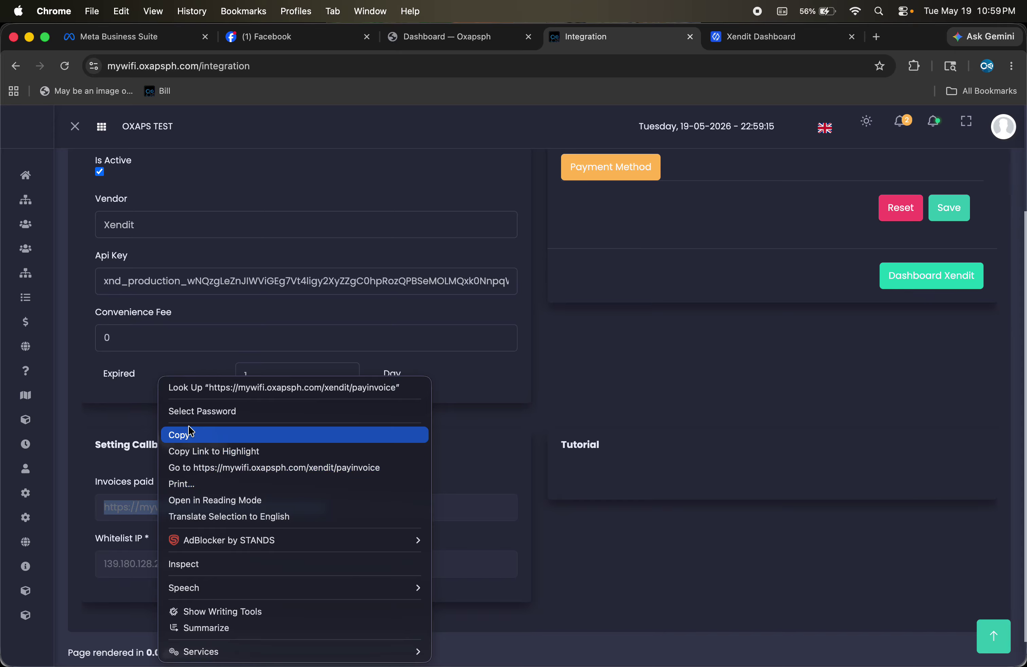
{"action": "left_click", "coordinate": [191, 435]}
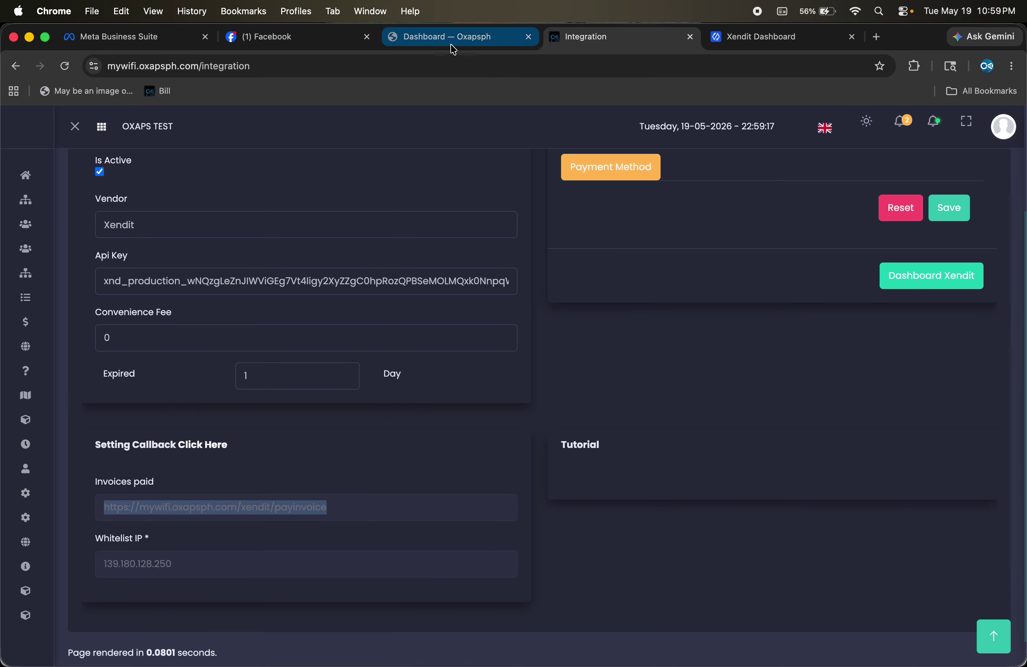
{"action": "left_click", "coordinate": [743, 39]}
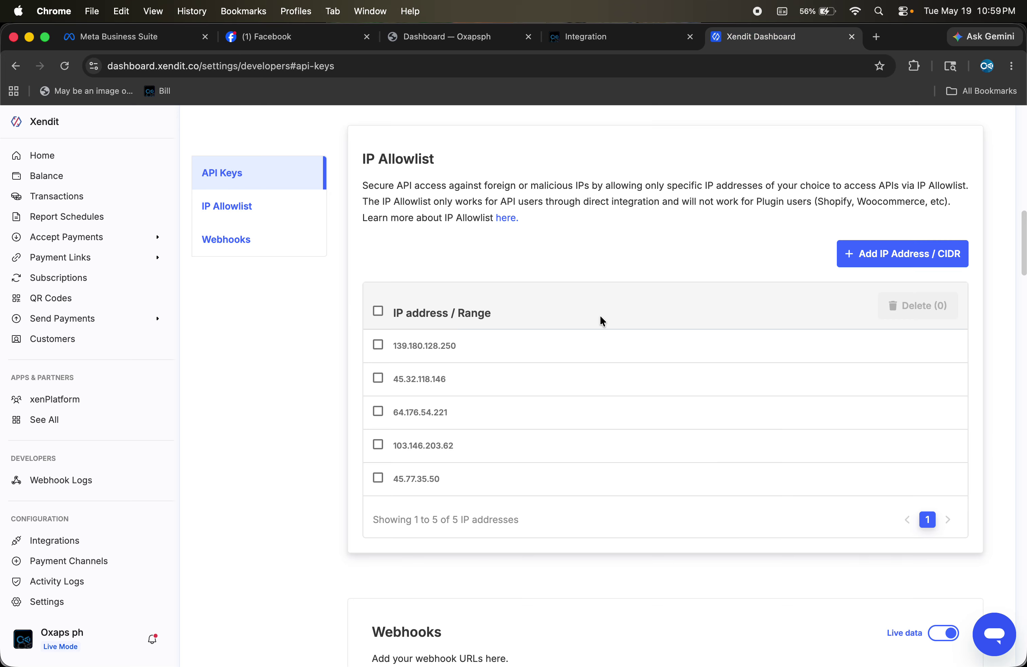
{"action": "scroll", "coordinate": [599, 315], "scroll_direction": "down", "scroll_amount": 8}
{"action": "scroll", "coordinate": [600, 316], "scroll_direction": "down", "scroll_amount": 15}
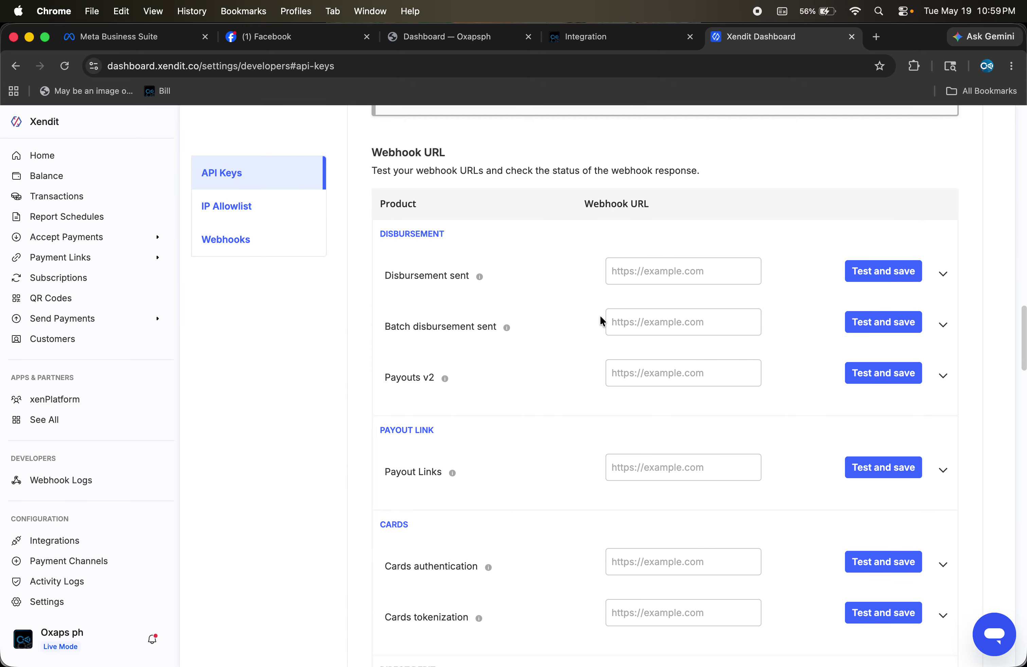
{"action": "scroll", "coordinate": [598, 315], "scroll_direction": "down", "scroll_amount": 6}
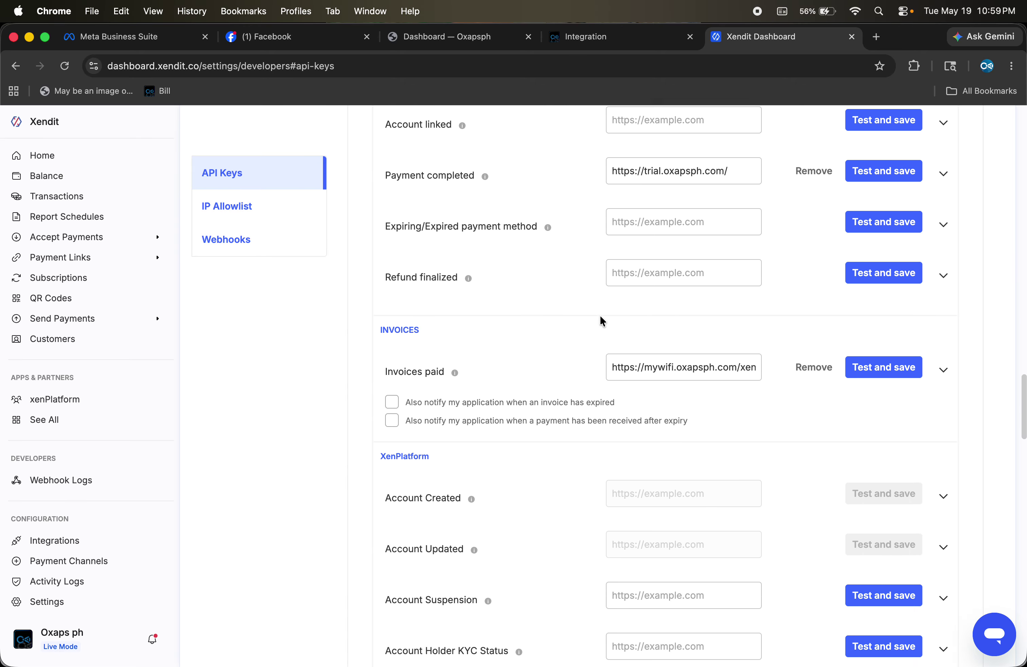
{"action": "left_click", "coordinate": [681, 368]}
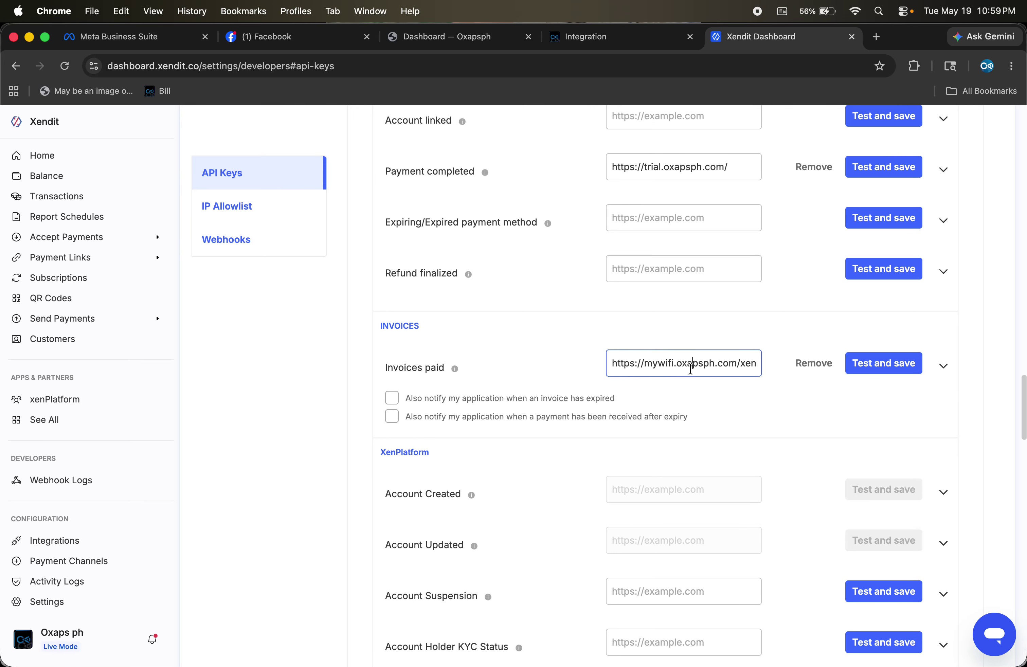
{"action": "left_click_drag", "start_coordinate": [690, 369], "coordinate": [586, 360]}
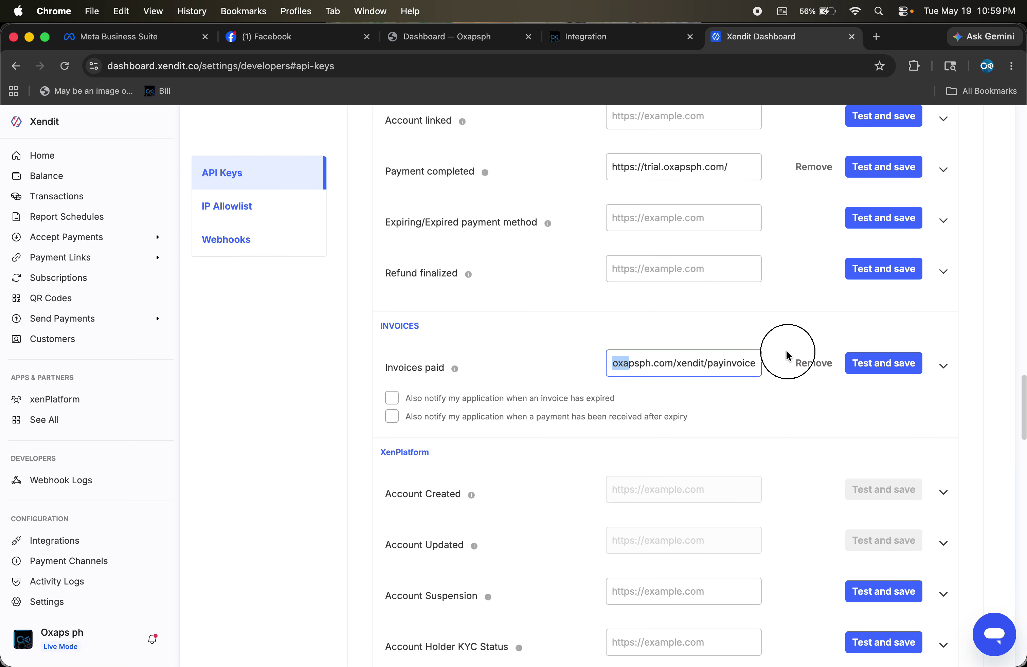
{"action": "left_click", "coordinate": [883, 369]}
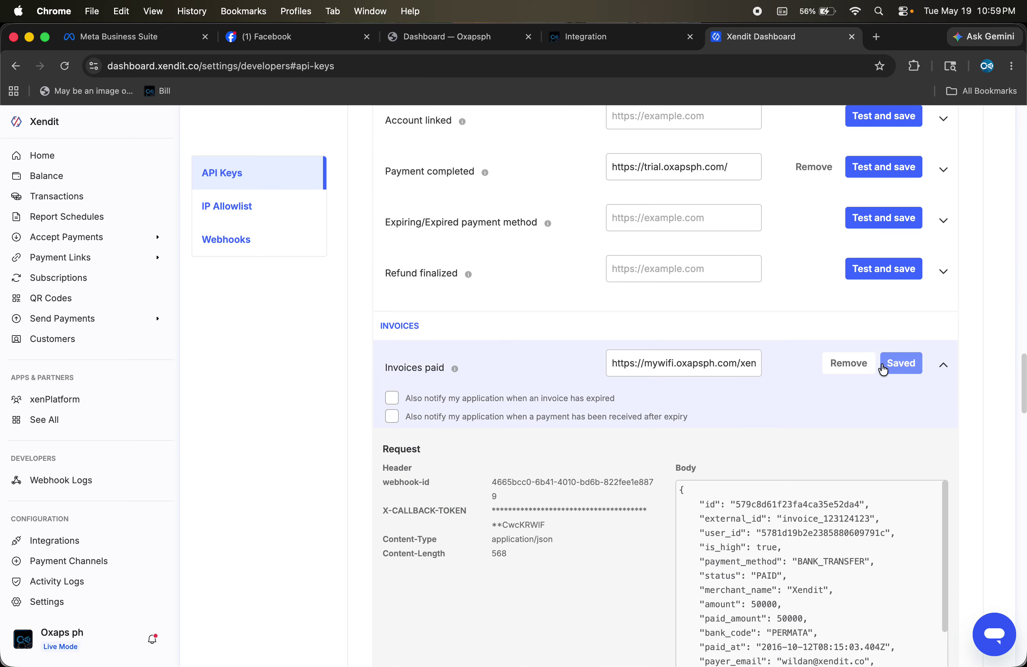
{"action": "scroll", "coordinate": [629, 461], "scroll_direction": "down", "scroll_amount": 2}
{"action": "scroll", "coordinate": [628, 460], "scroll_direction": "down", "scroll_amount": 6}
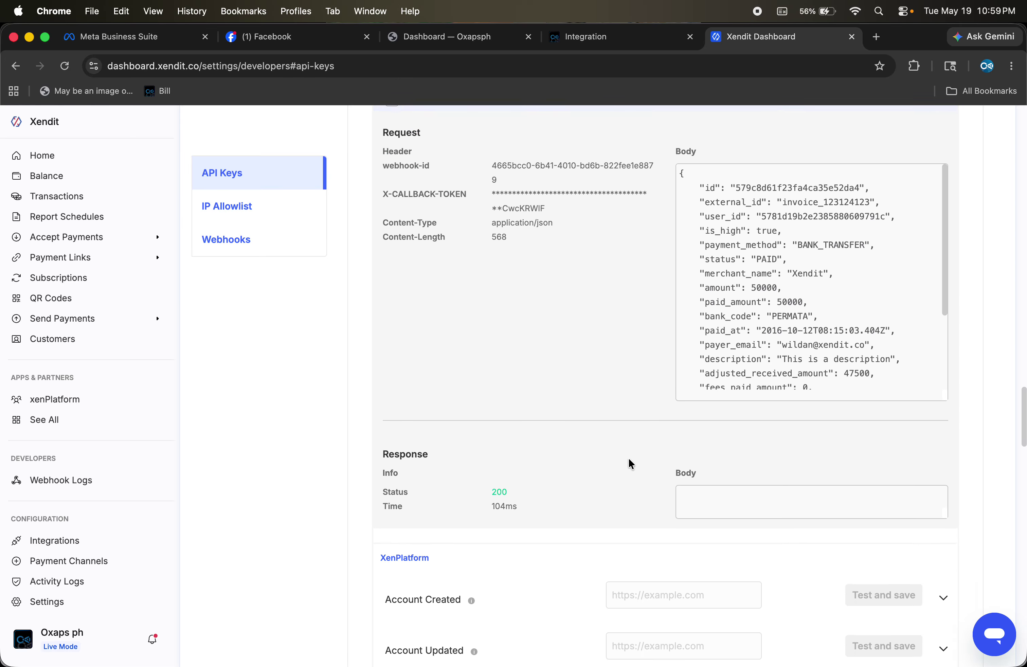
{"action": "scroll", "coordinate": [628, 460], "scroll_direction": "up", "scroll_amount": 3}
{"action": "scroll", "coordinate": [629, 456], "scroll_direction": "down", "scroll_amount": 2}
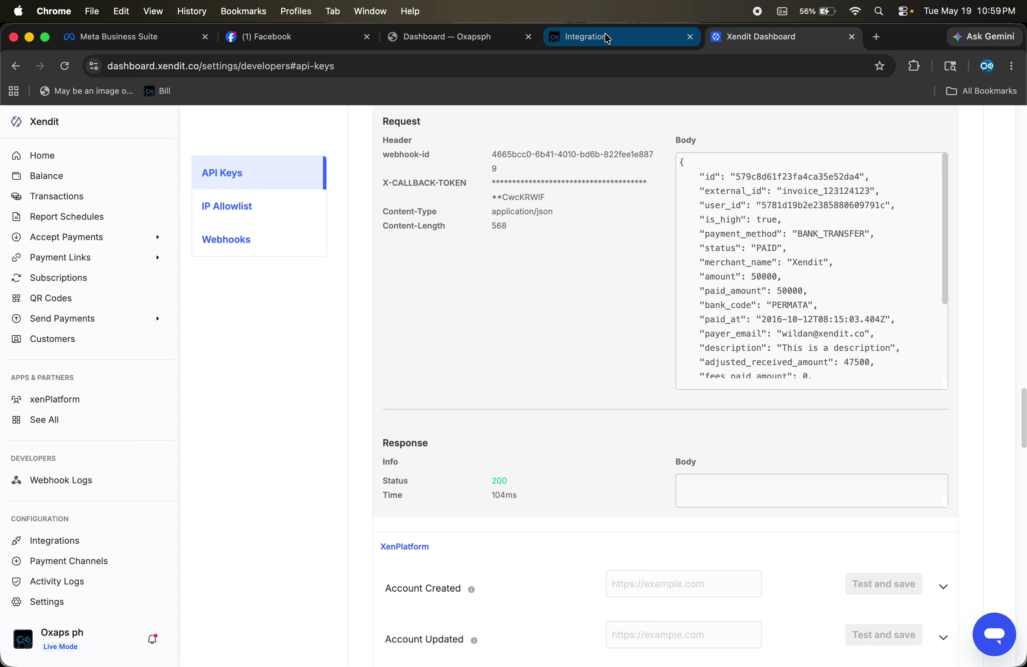
{"action": "left_click", "coordinate": [585, 37]}
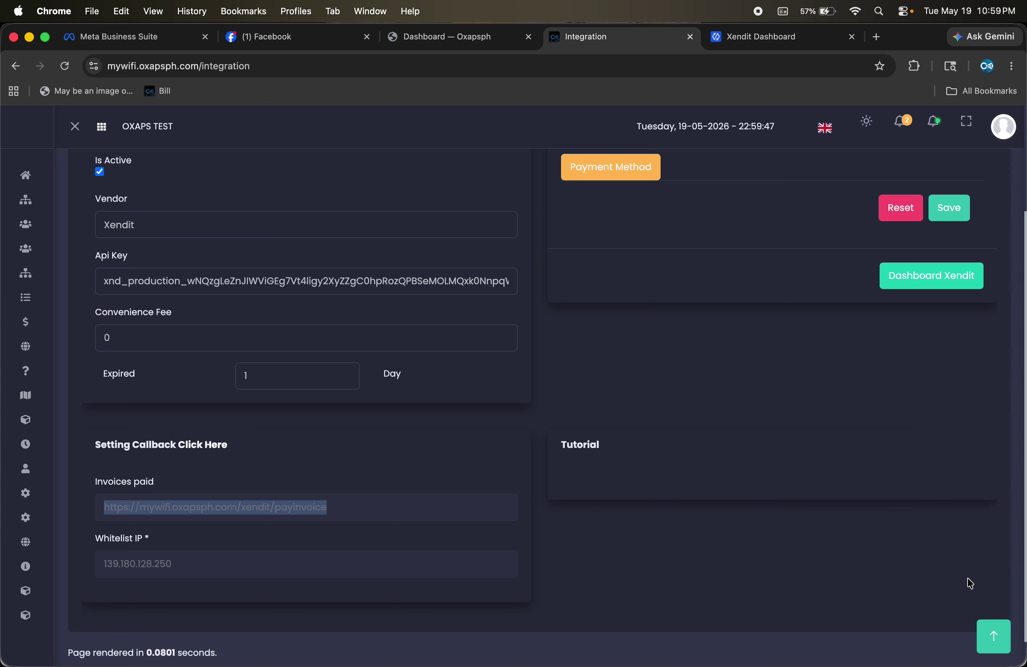
{"action": "scroll", "coordinate": [825, 362], "scroll_direction": "up", "scroll_amount": 3}
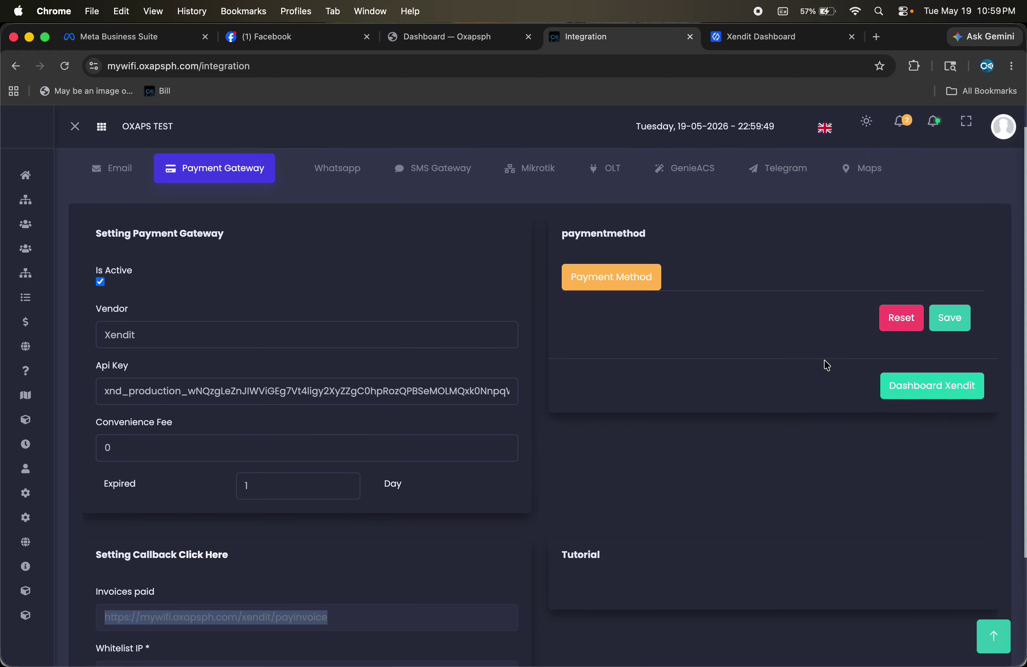